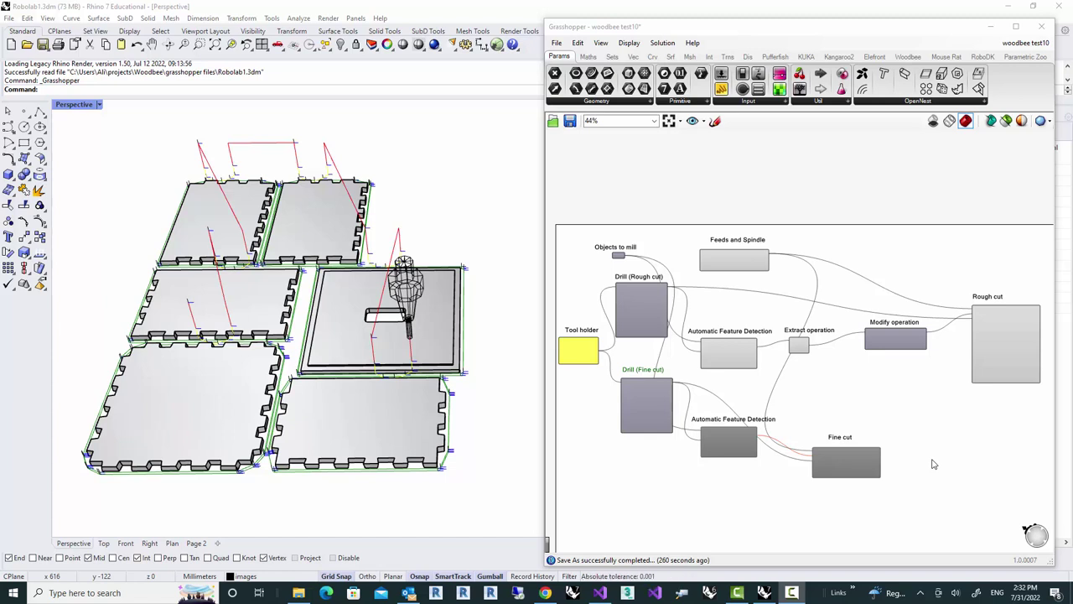
Recentre the Grasshopper canvas and pan over to the feature detection nodes.
left_click(934, 463)
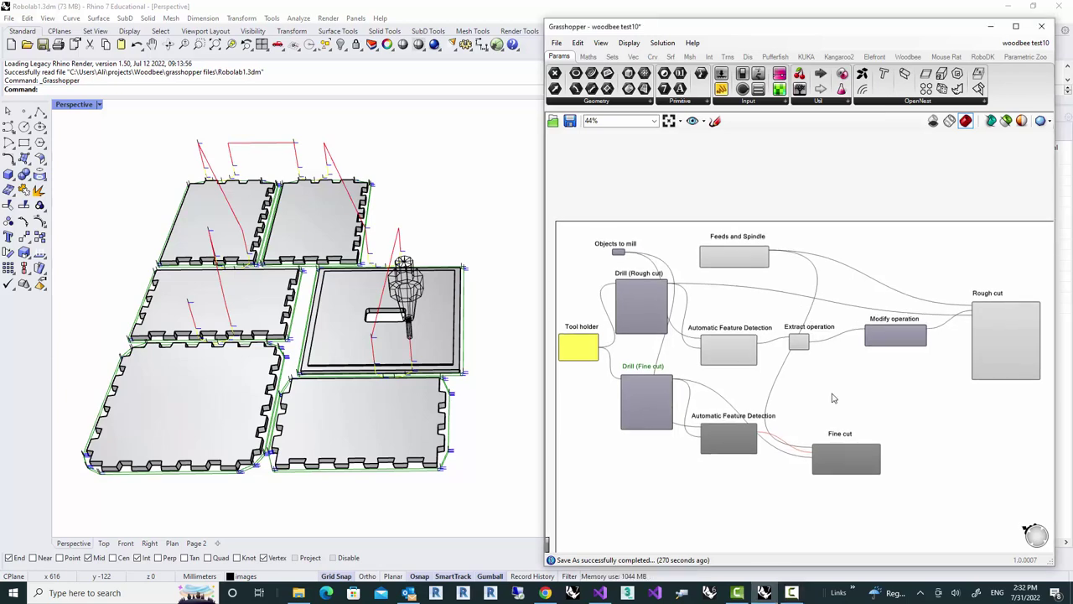
right_click_drag(833, 398, 847, 402)
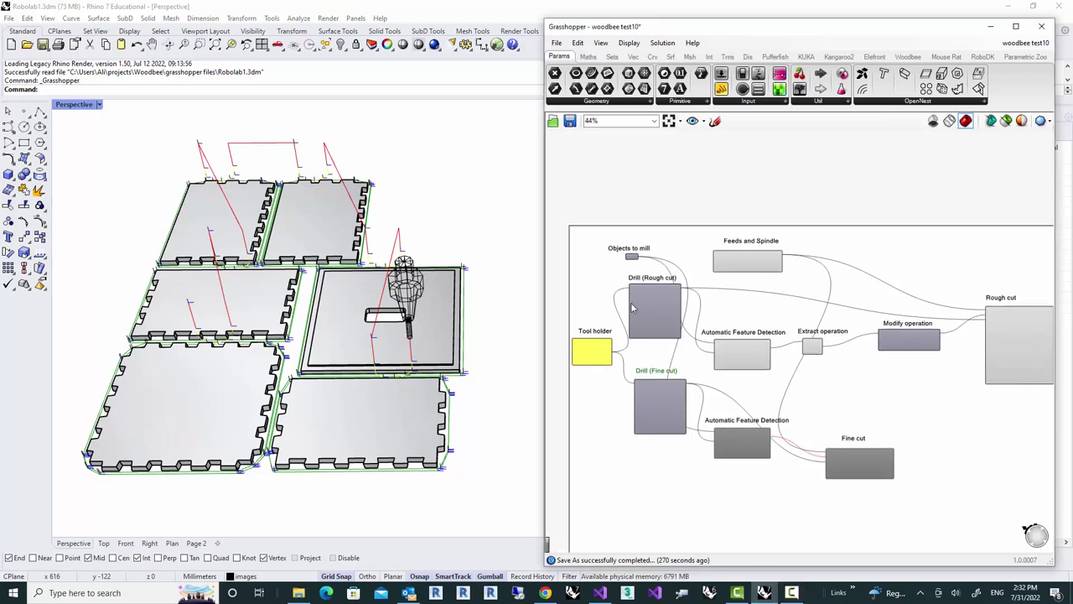
scroll(633, 308, "up", 4)
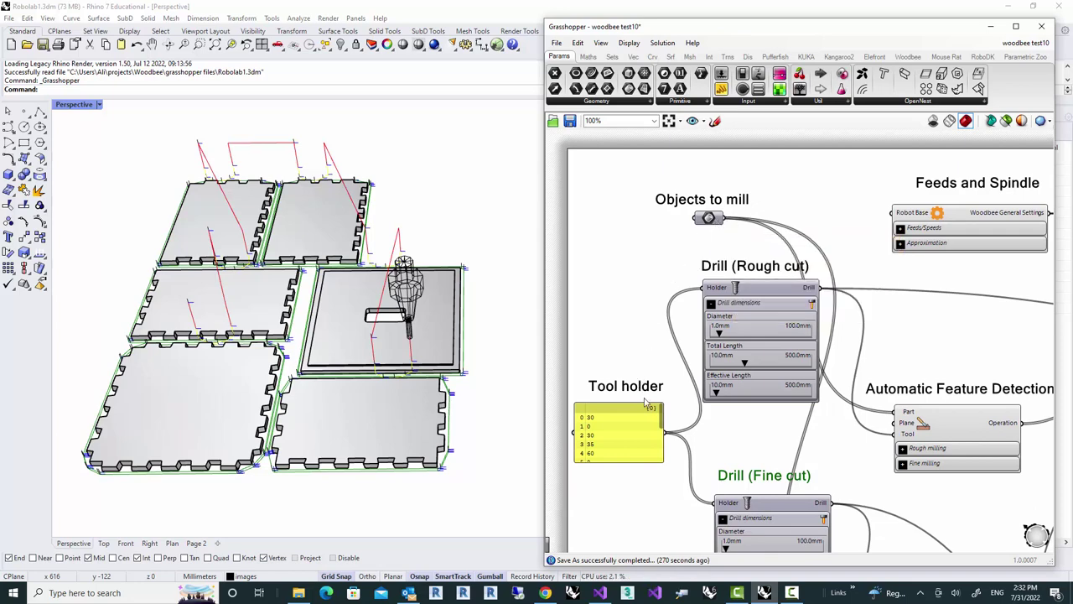
right_click_drag(714, 421, 667, 373)
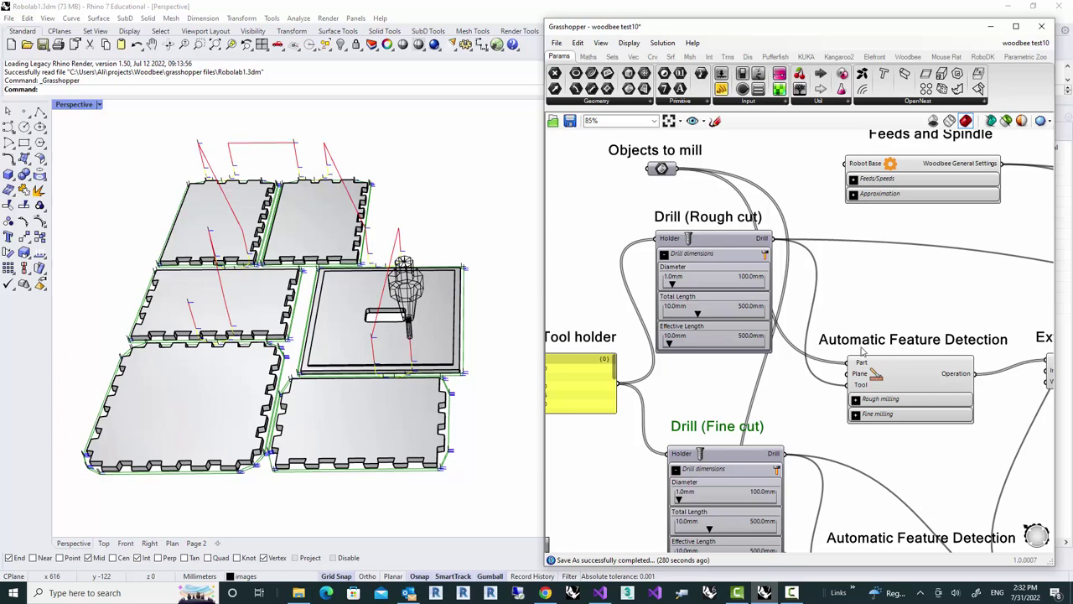
scroll(901, 351, "down", 2)
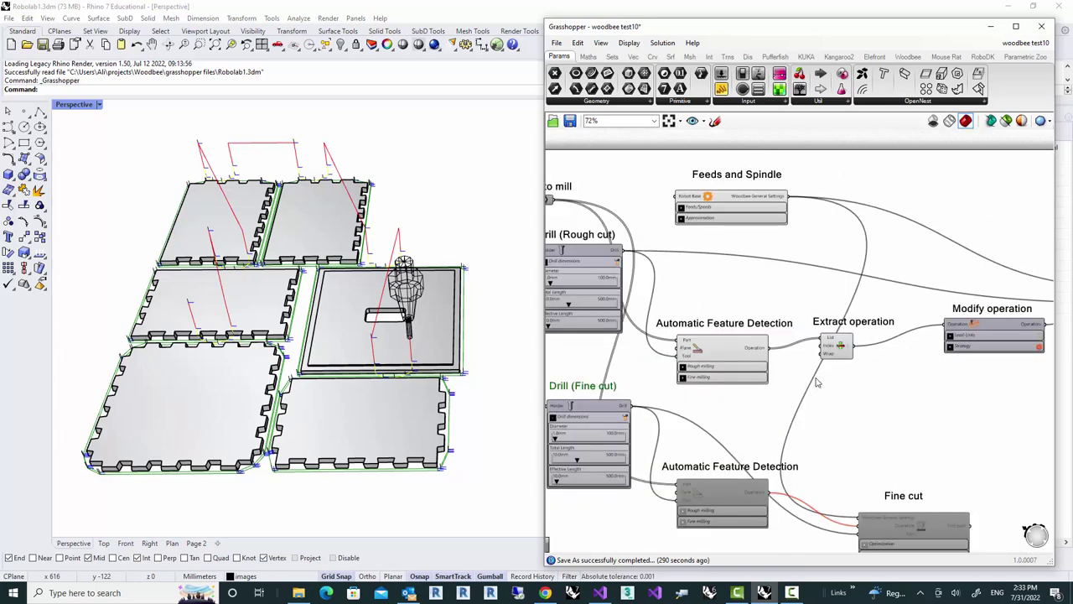
mouse_move(755, 355)
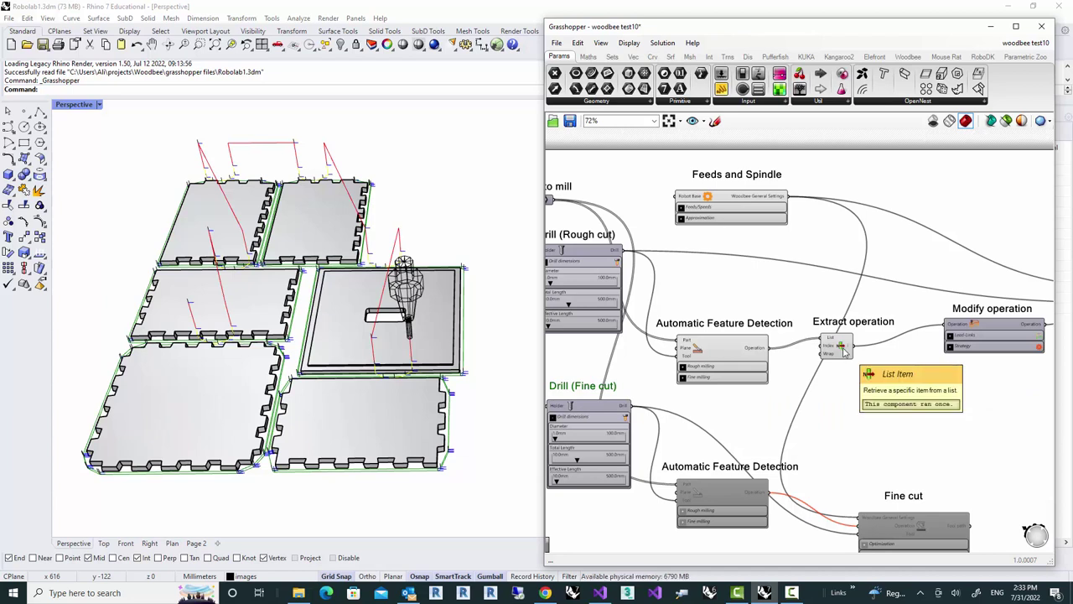
Pan past Modify operation and zoom until the Rough cut component fills the view at 100%.
right_click_drag(973, 337, 823, 329)
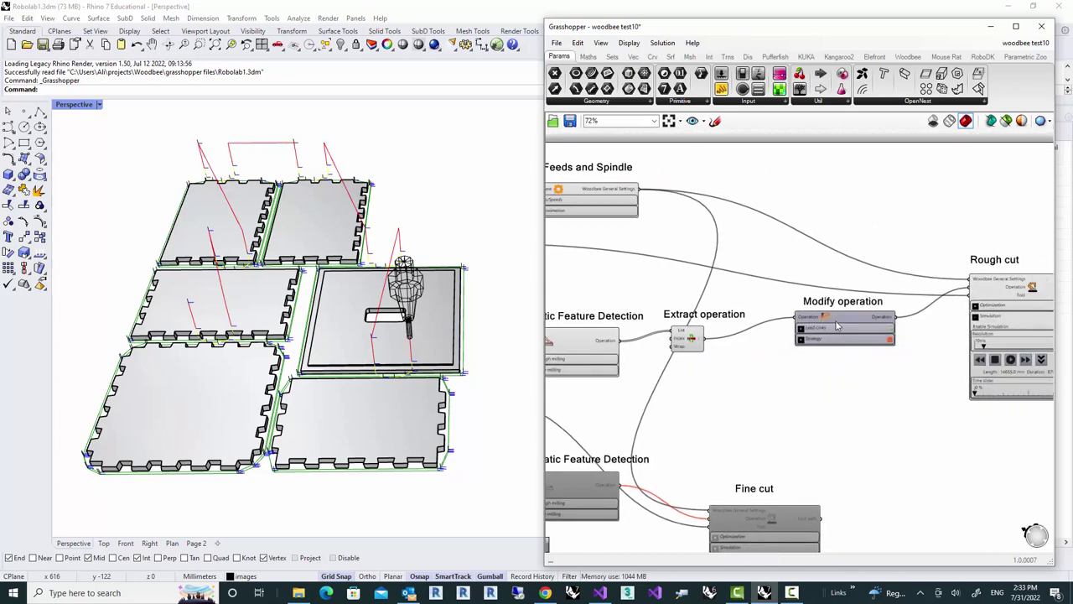
right_click_drag(905, 367, 813, 377)
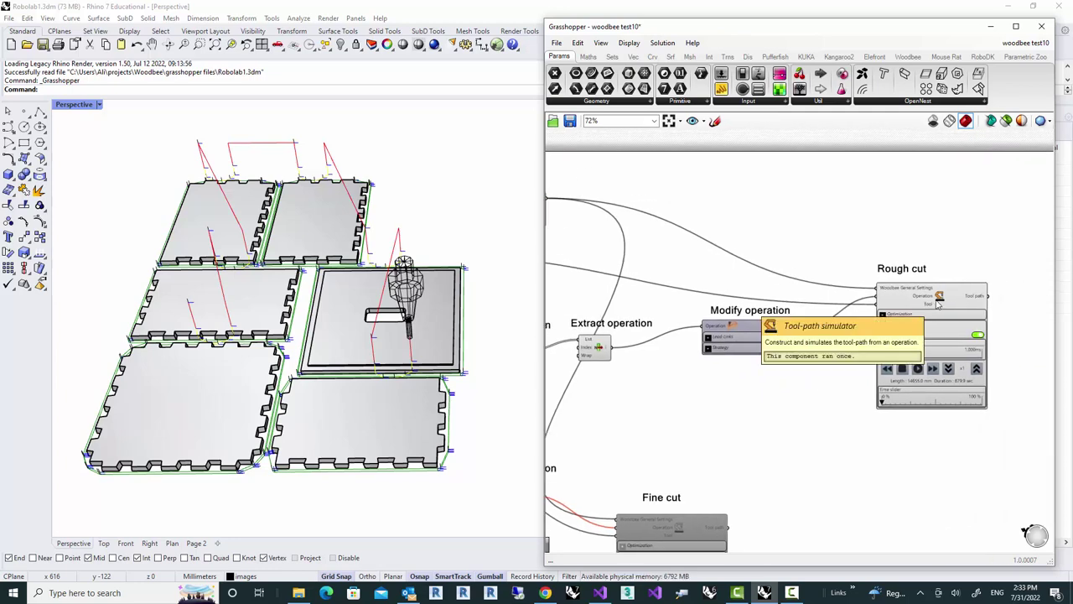
scroll(779, 280, "down", 2)
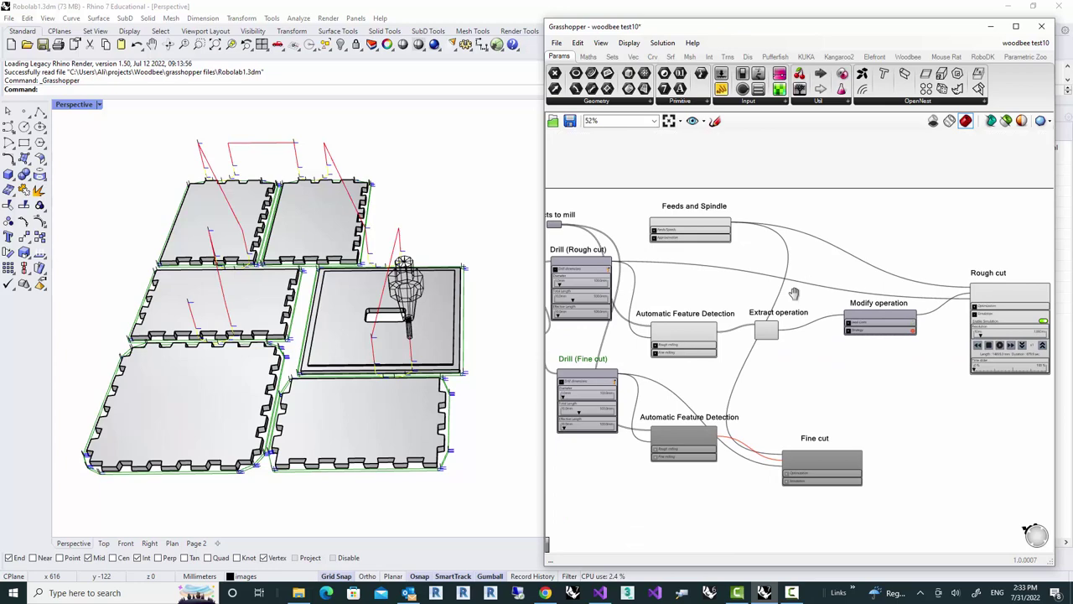
scroll(658, 216, "up", 2)
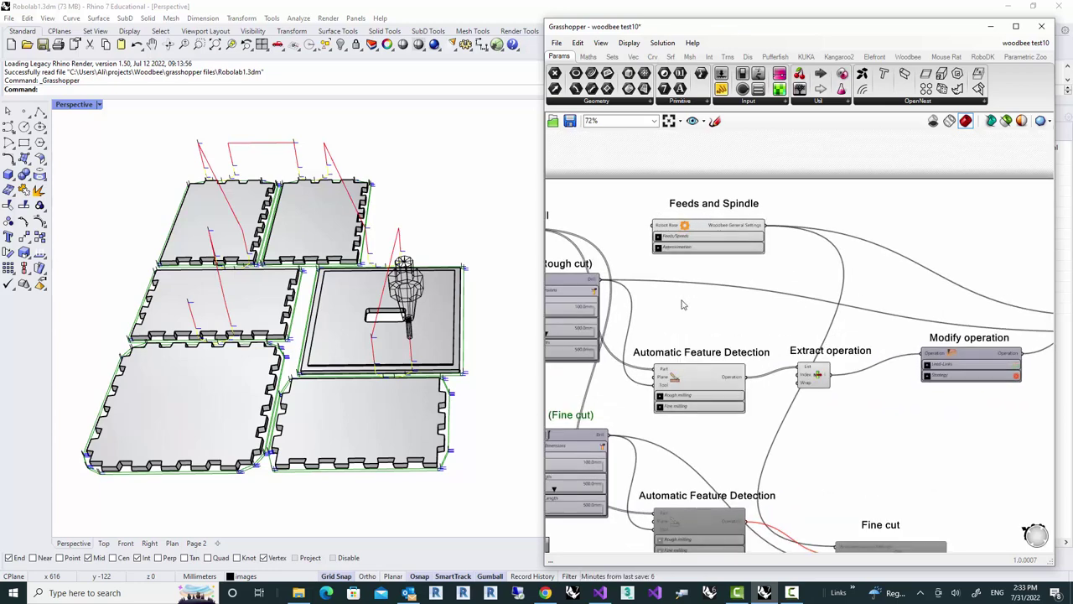
right_click_drag(683, 302, 789, 256)
right_click_drag(676, 328, 701, 324)
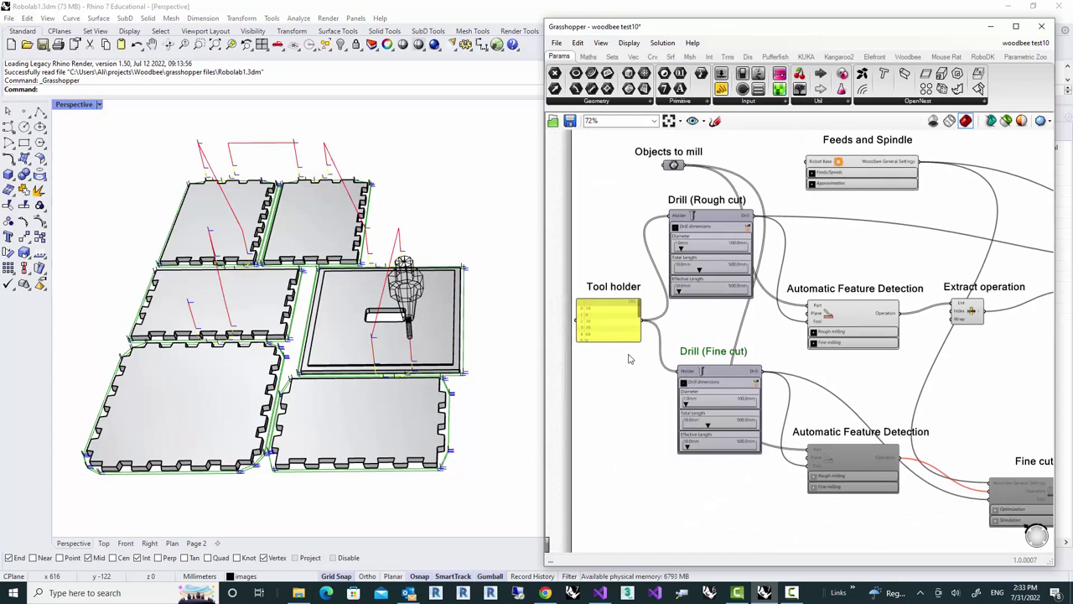
scroll(630, 359, "down", 3)
right_click_drag(903, 378, 677, 376)
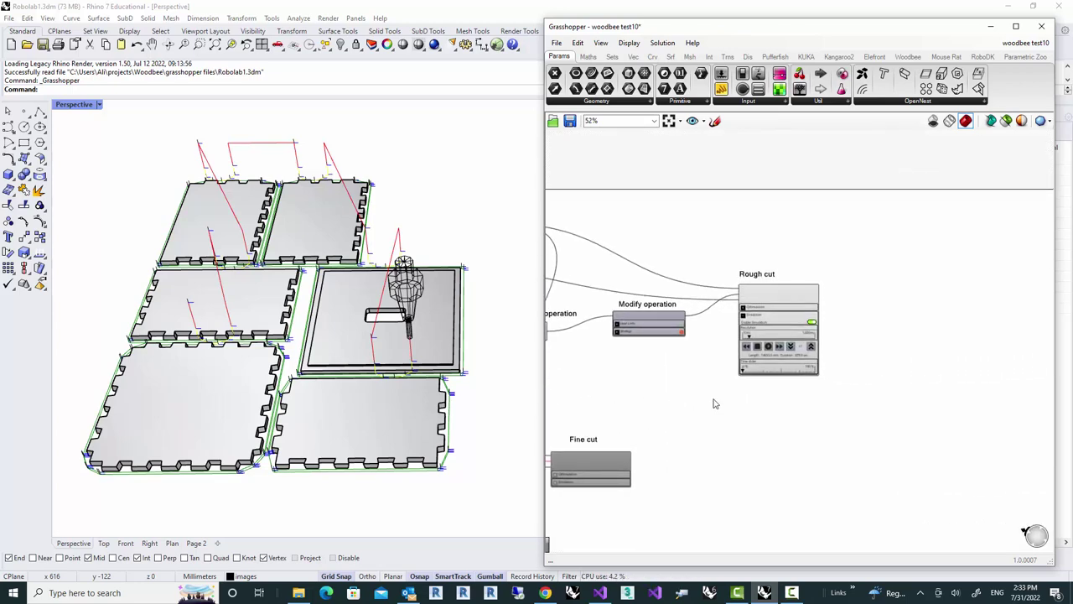
scroll(768, 294, "up", 4)
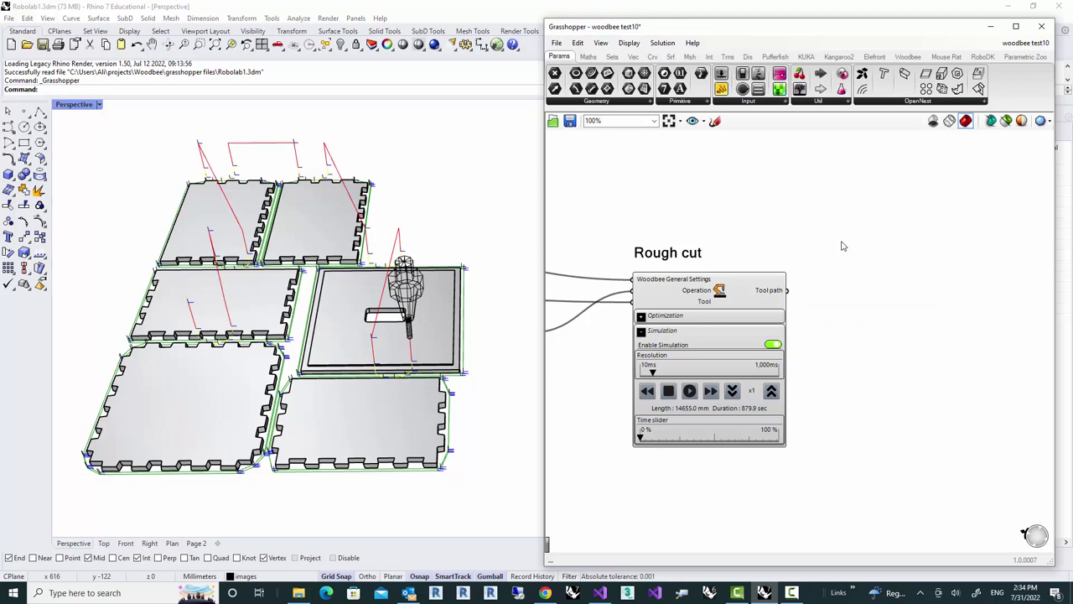
Show the Woodbee component set in the Grasshopper ribbon.
left_click(908, 59)
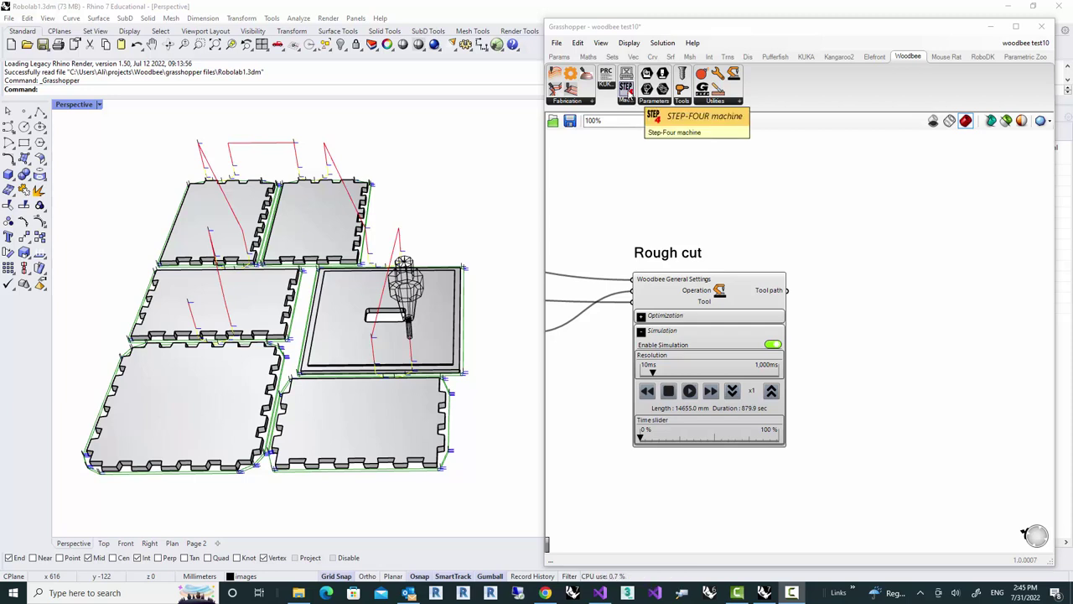
Drop a STEP-FOUR machine component onto the canvas beside the Rough cut node.
left_click_drag(626, 95, 905, 261)
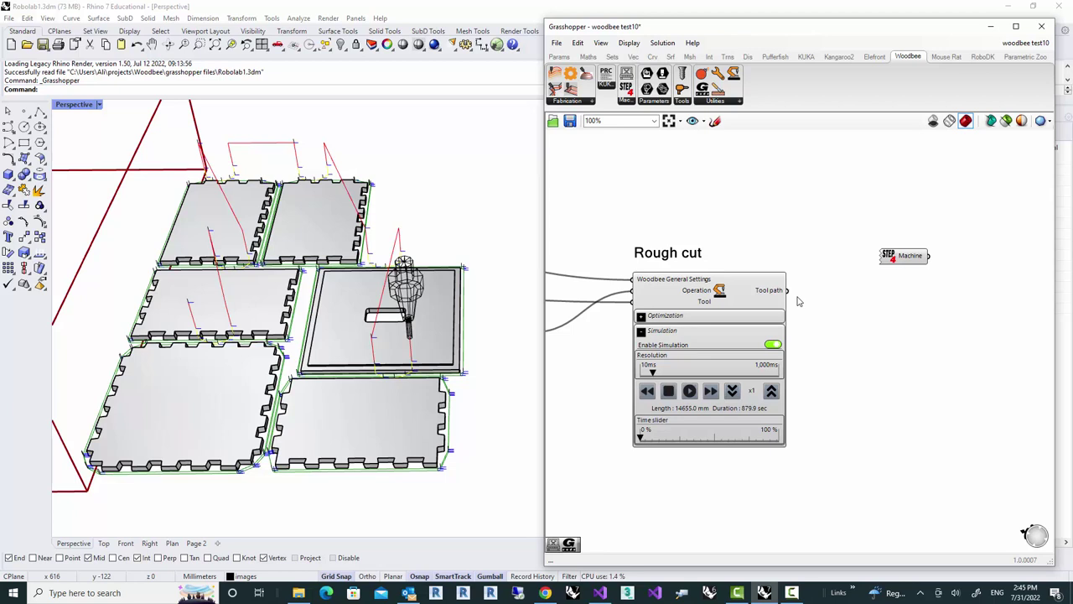
scroll(700, 294, "up", 1)
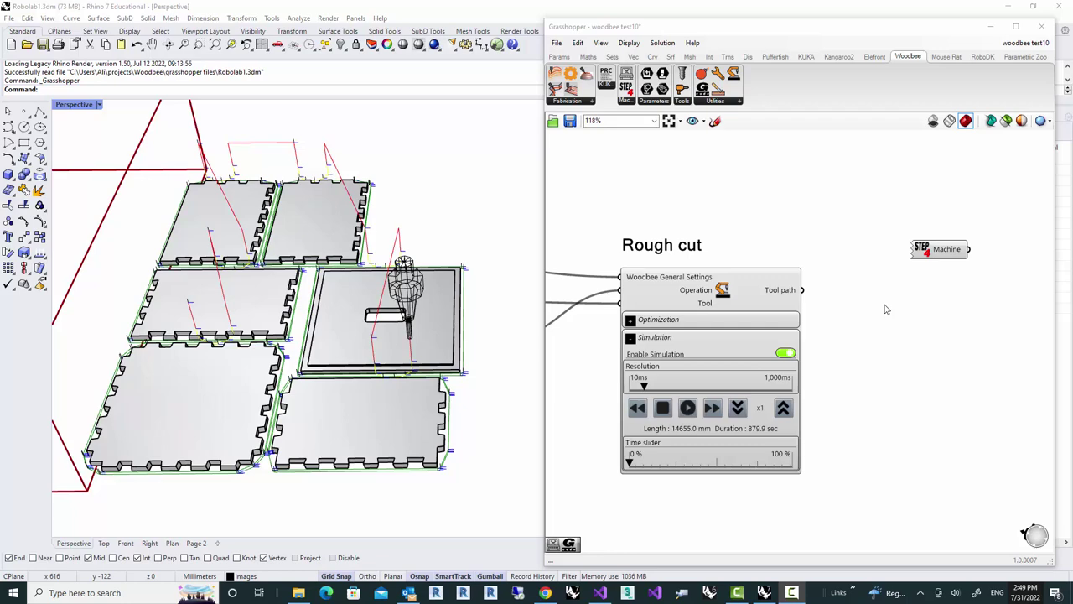
scroll(388, 317, "down", 5)
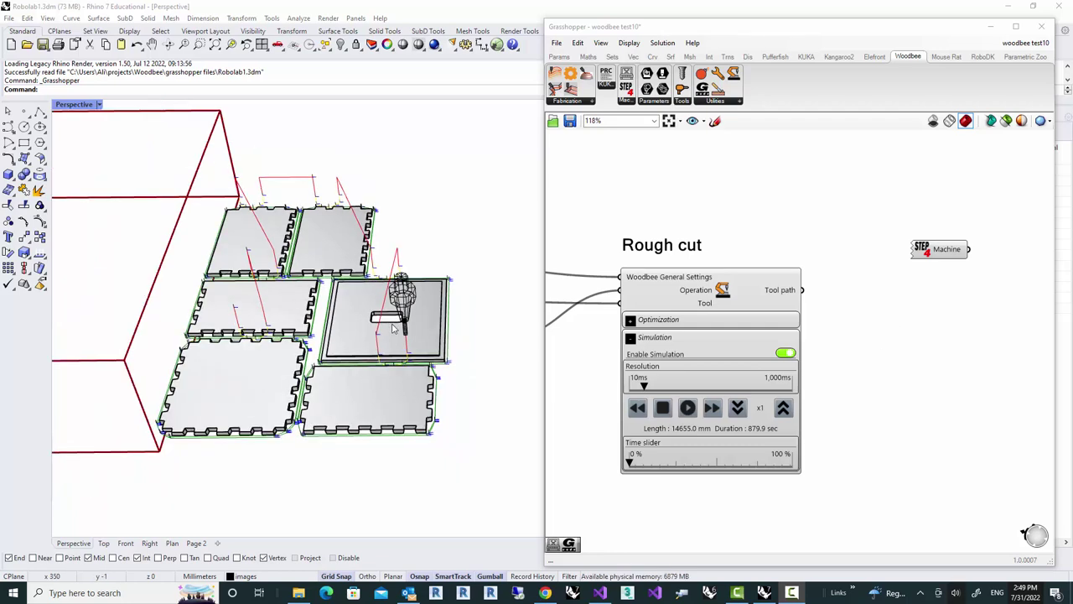
Window-select all six plates and their curves and slide them into the Step-Four box.
right_click_drag(302, 352, 338, 361)
left_click_drag(373, 257, 538, 447)
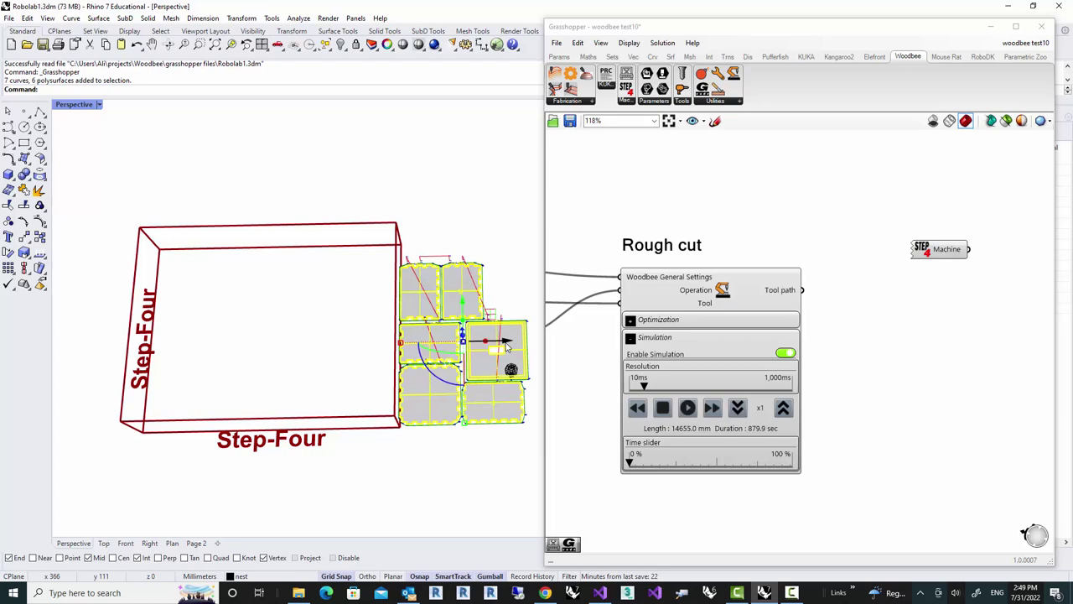
left_click_drag(499, 344, 367, 339)
left_click_drag(337, 304, 347, 430)
mouse_move(356, 463)
right_mouse_down()
mouse_move(355, 328)
mouse_move(377, 328)
mouse_move(355, 332)
mouse_move(361, 445)
right_mouse_up()
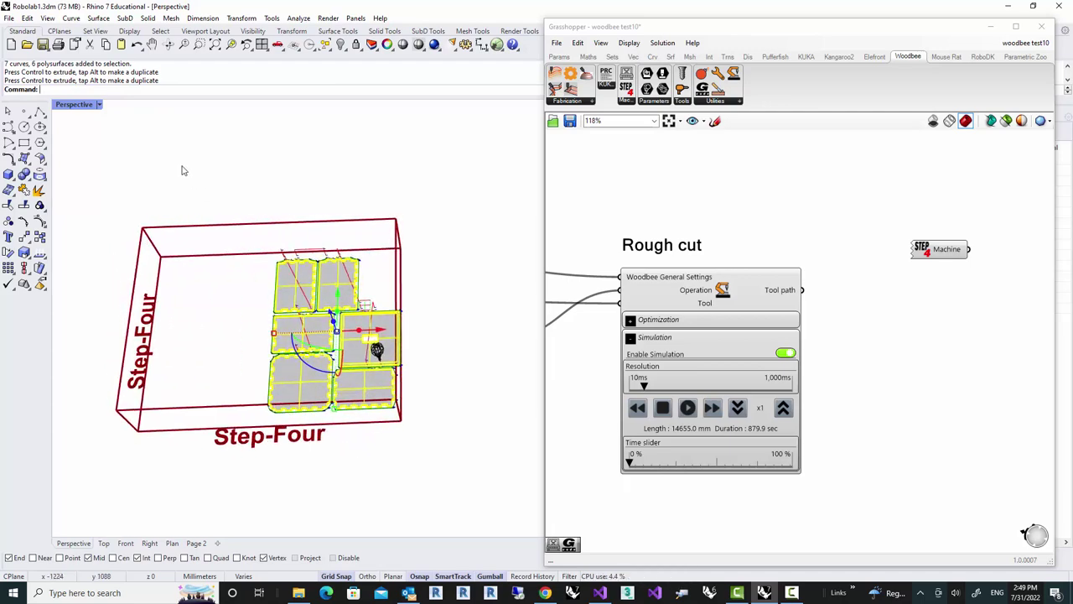
In the Top view, shift the selected plates right to sit inside the machine bed.
double_click(74, 104)
left_click(320, 229)
scroll(319, 229, "up", 2)
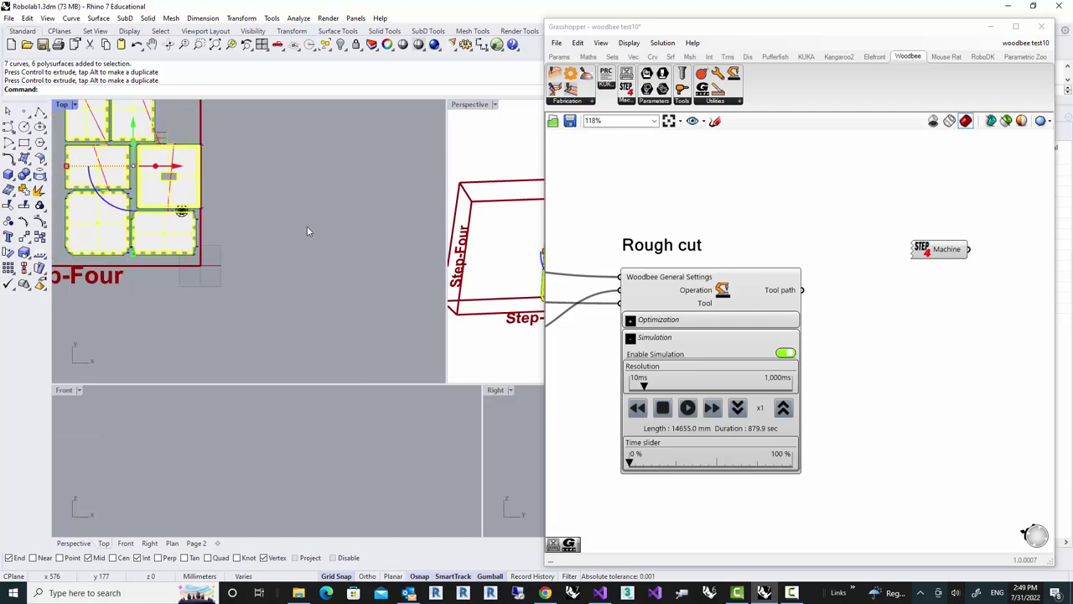
scroll(311, 228, "up", 3)
scroll(332, 214, "up", 1)
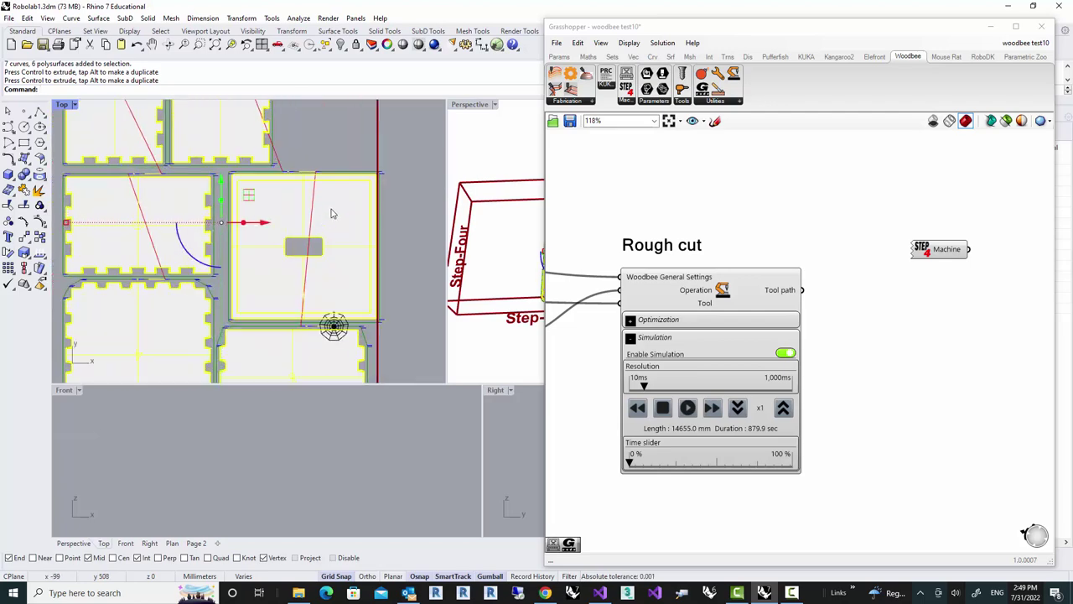
scroll(331, 214, "up", 2)
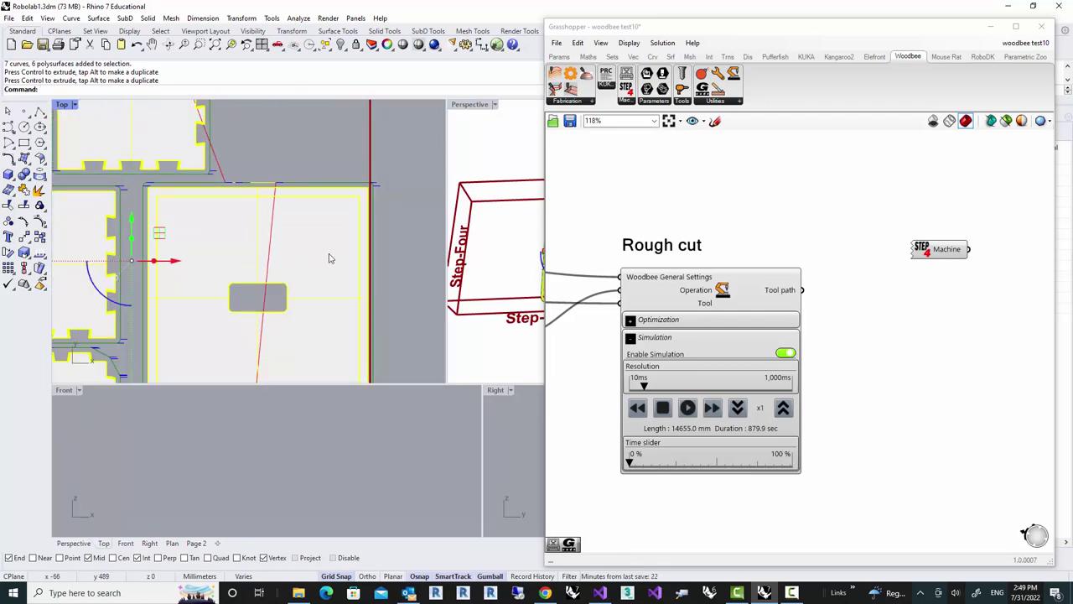
scroll(330, 259, "down", 3)
left_click_drag(268, 262, 304, 270)
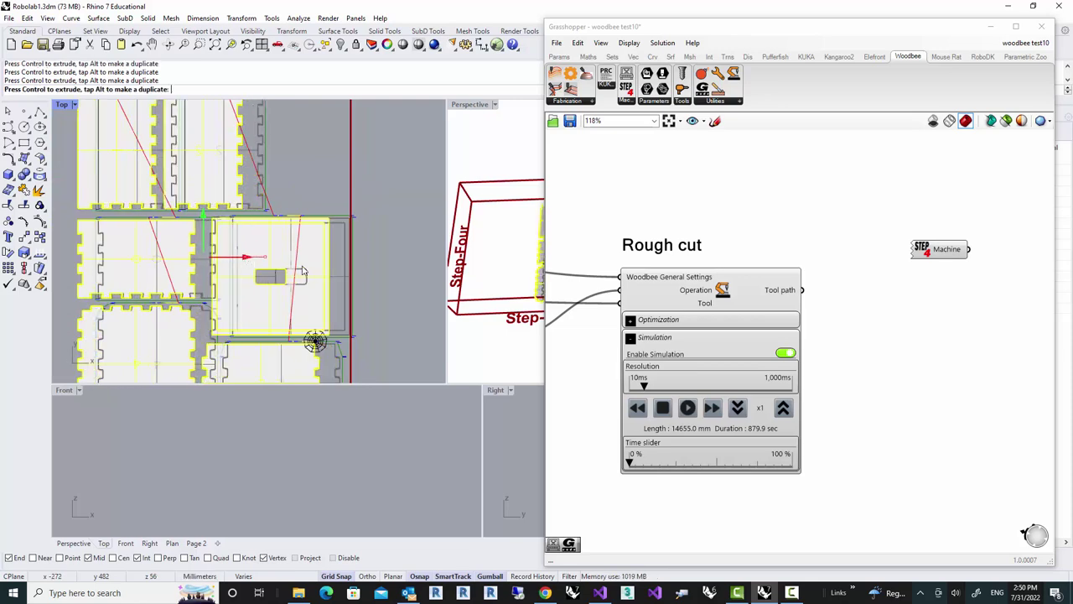
scroll(304, 270, "down", 2)
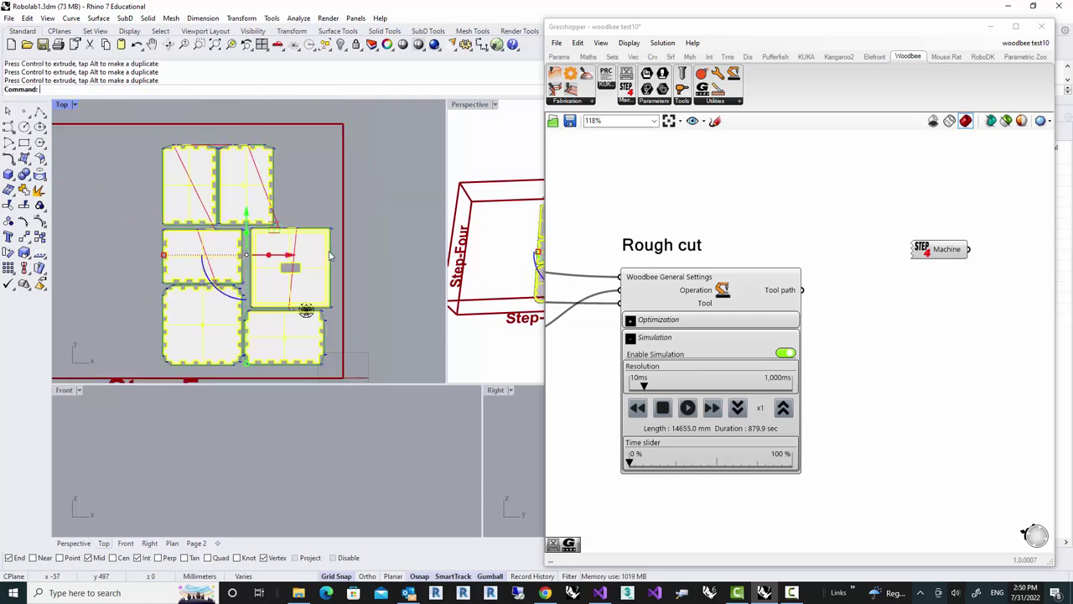
Check the placement in a full-size Perspective view and clear the plate selection.
double_click(468, 104)
right_click_drag(352, 277, 310, 337)
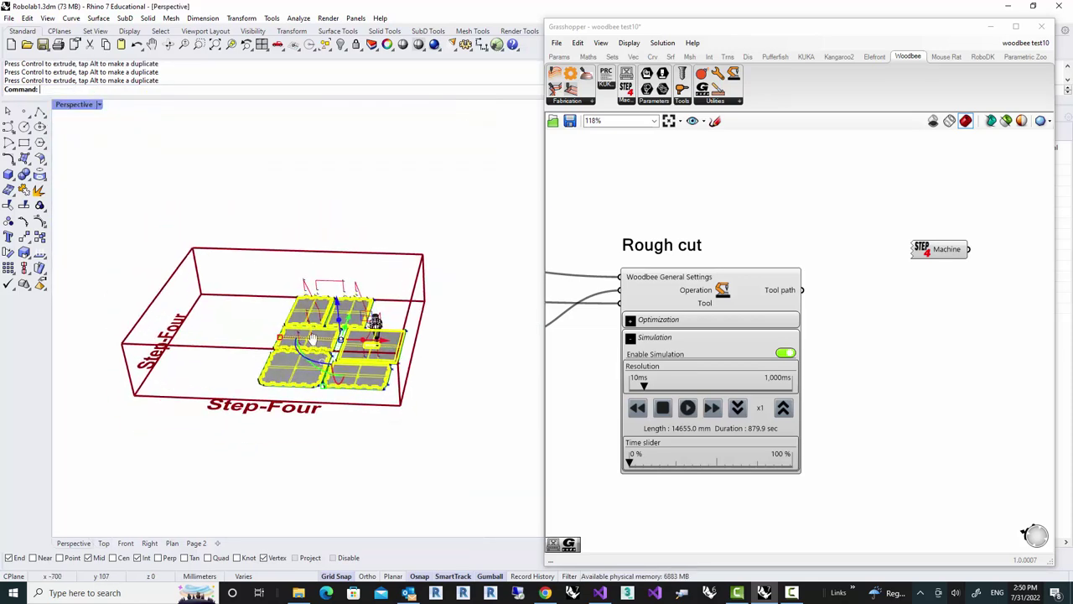
right_click_drag(350, 372, 342, 402)
left_click(341, 376)
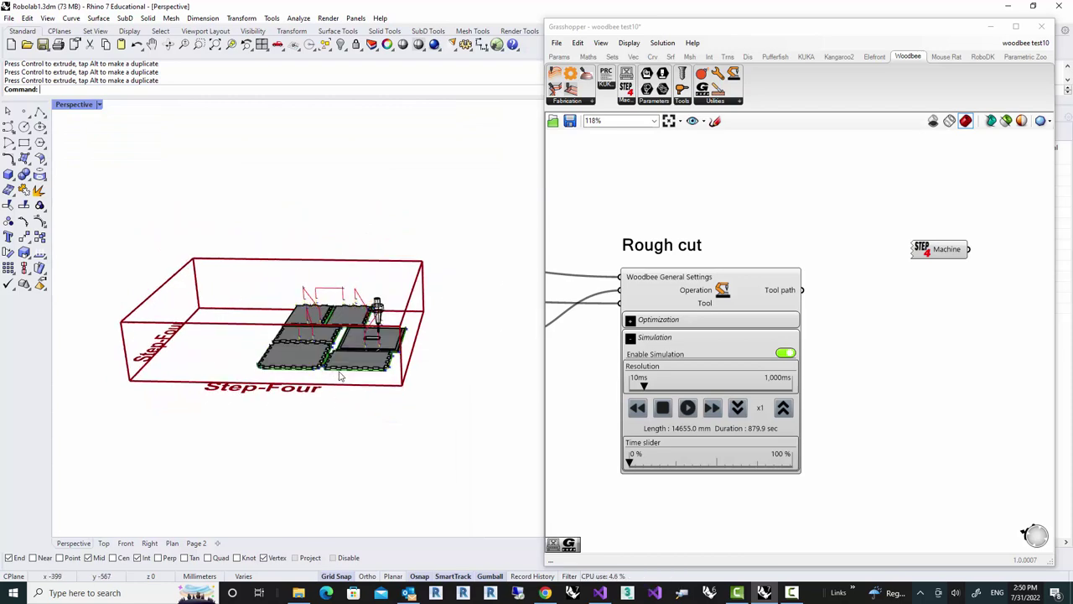
scroll(340, 376, "up", 3)
right_click_drag(338, 356, 338, 379)
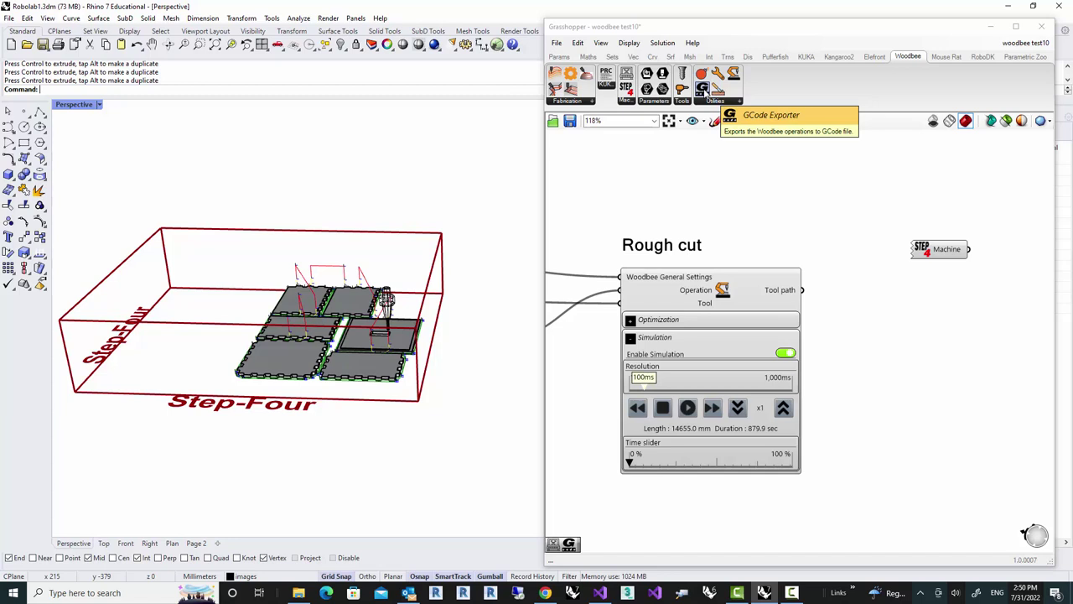
Place a GCode Exporter and wire the STEP-FOUR Machine and Rough cut Tool path into it.
left_click_drag(703, 91, 1009, 336)
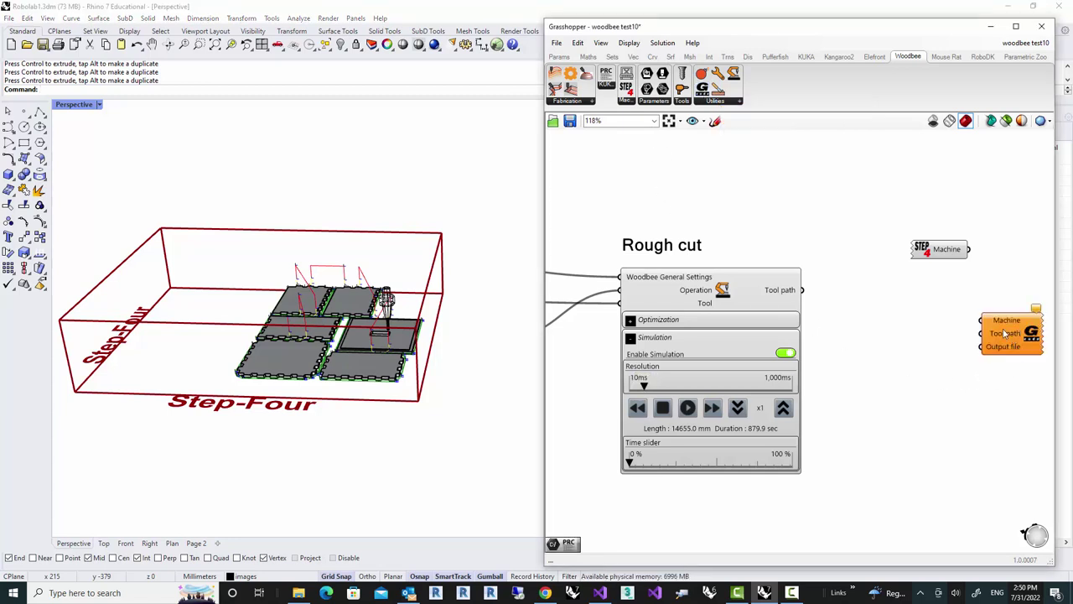
right_click_drag(921, 295, 808, 279)
scroll(835, 278, "up", 1)
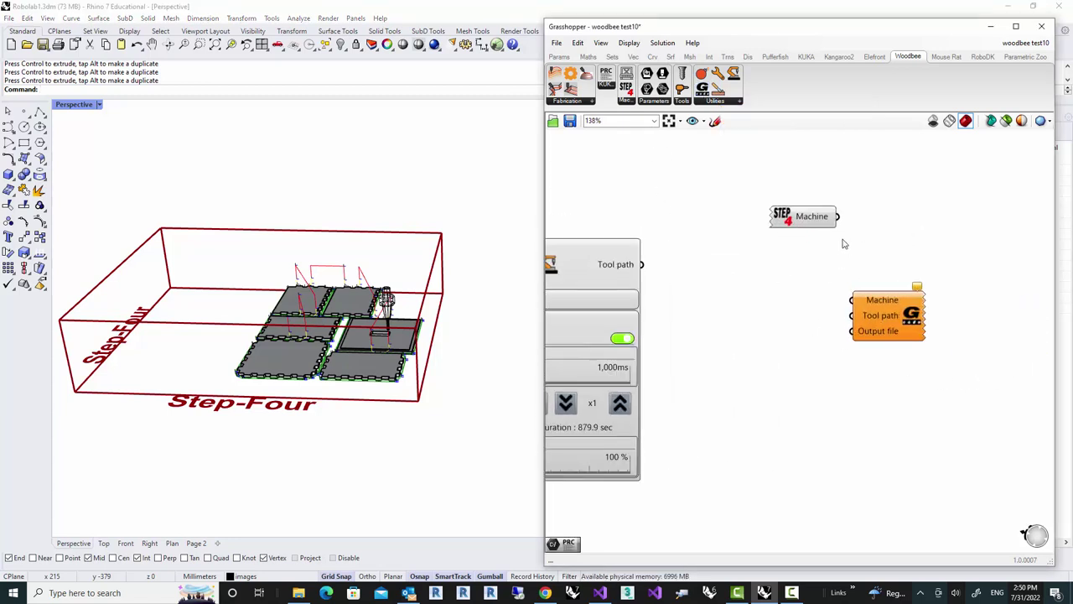
left_click_drag(838, 218, 854, 301)
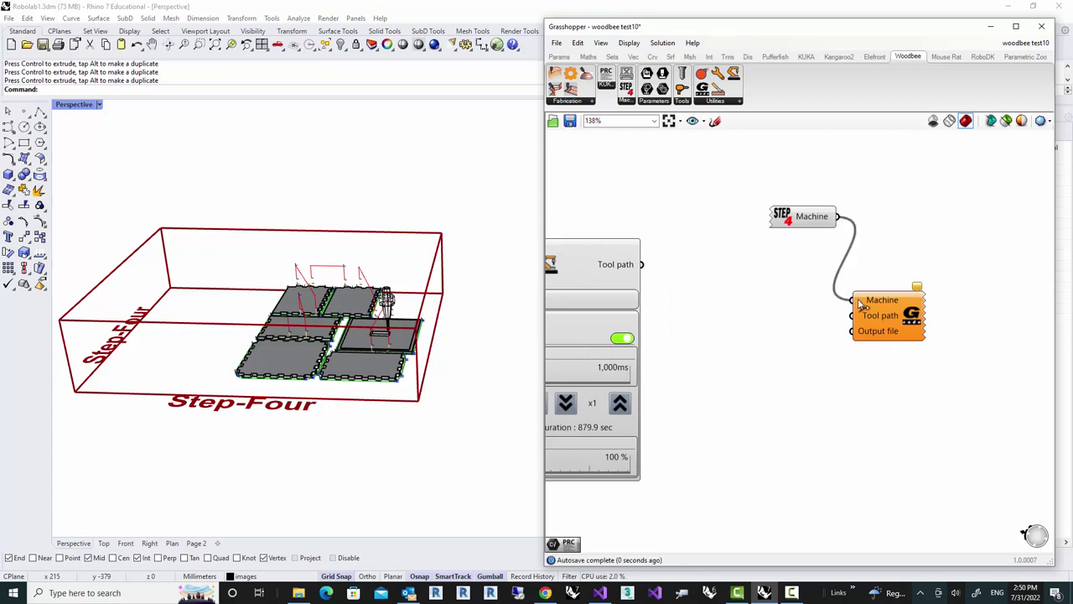
left_click_drag(642, 265, 853, 316)
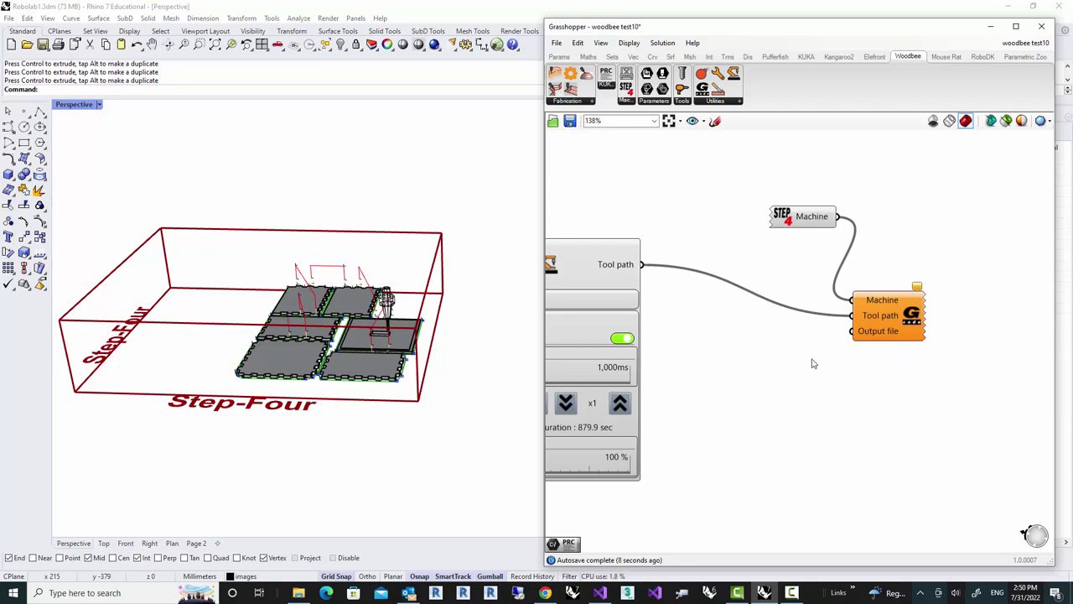
Search 'filepath' and place a File Path parameter beside the G-code exporter.
right_click_drag(811, 371, 820, 352)
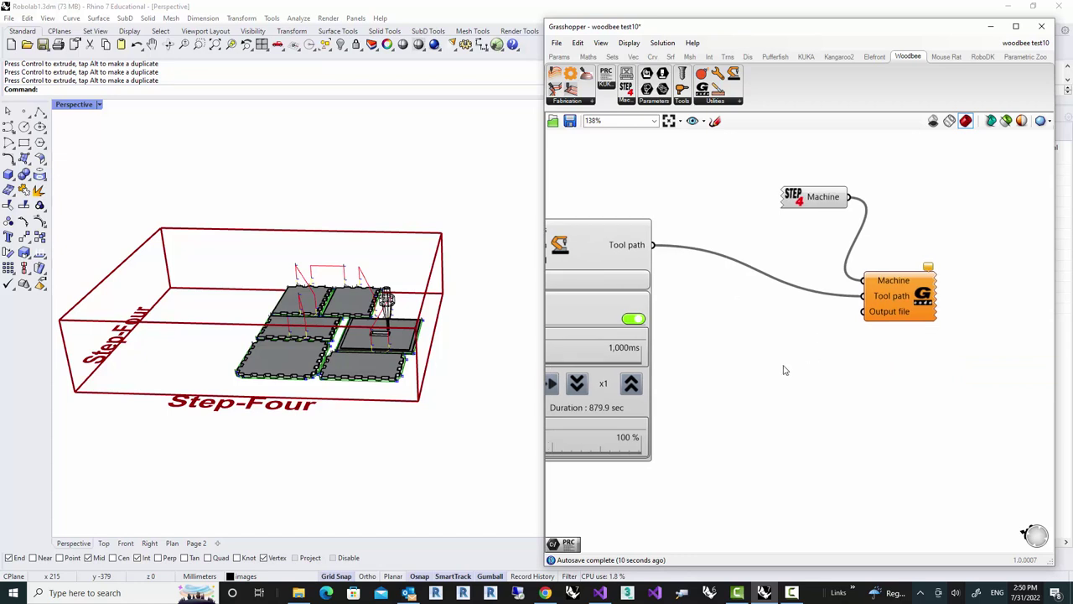
double_click(784, 369)
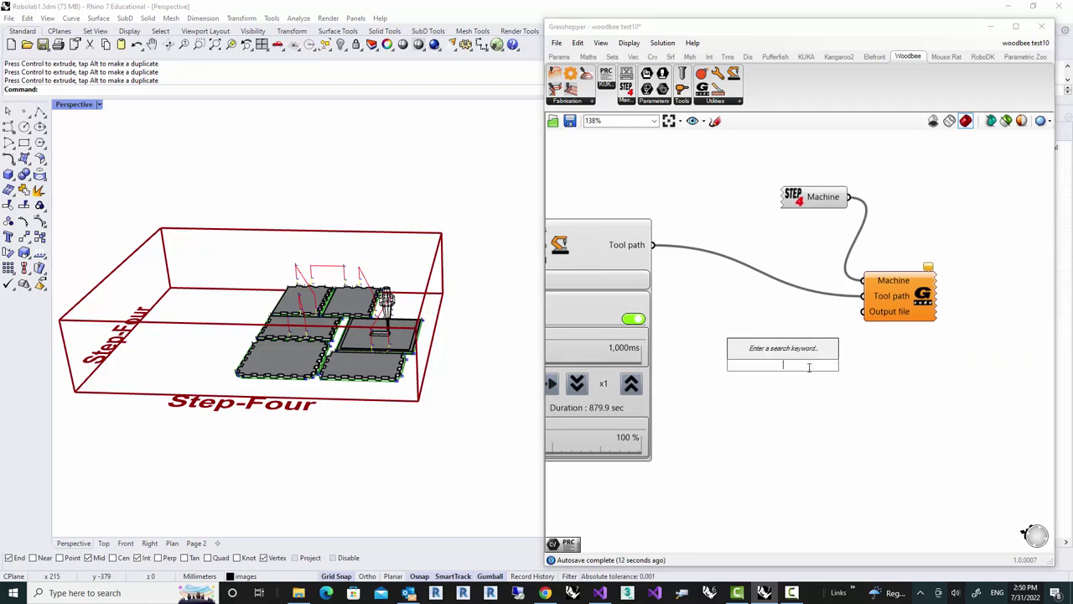
type("filepa")
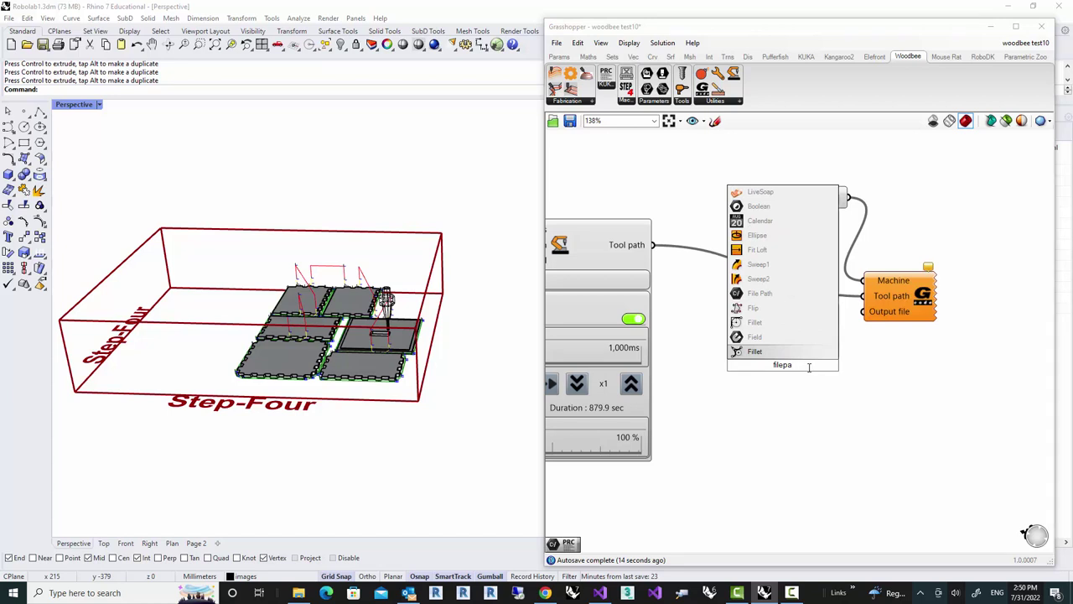
type("th")
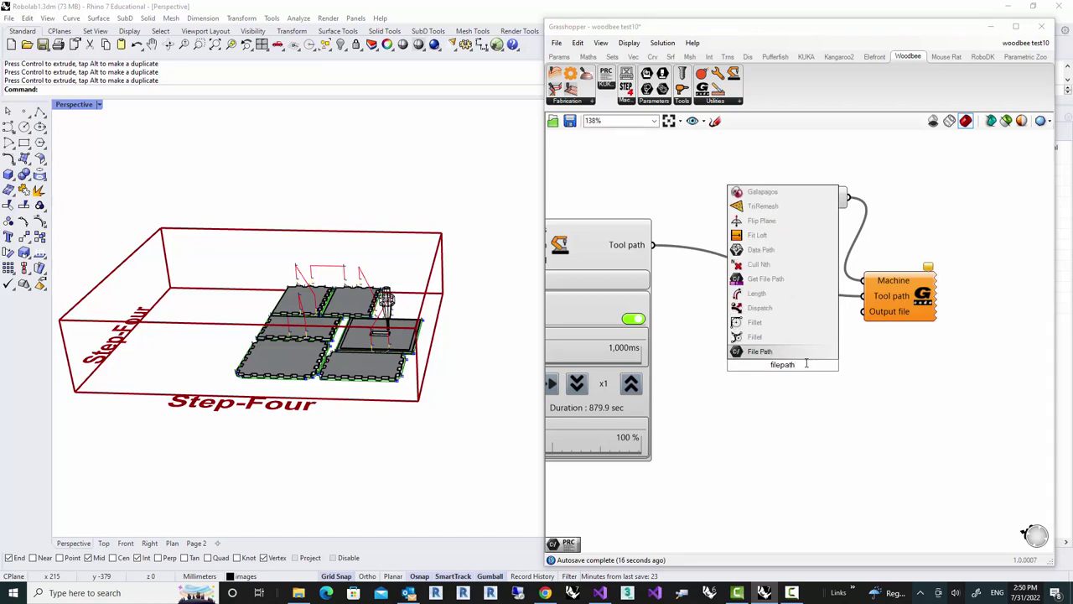
left_click(759, 351)
right_click(779, 367)
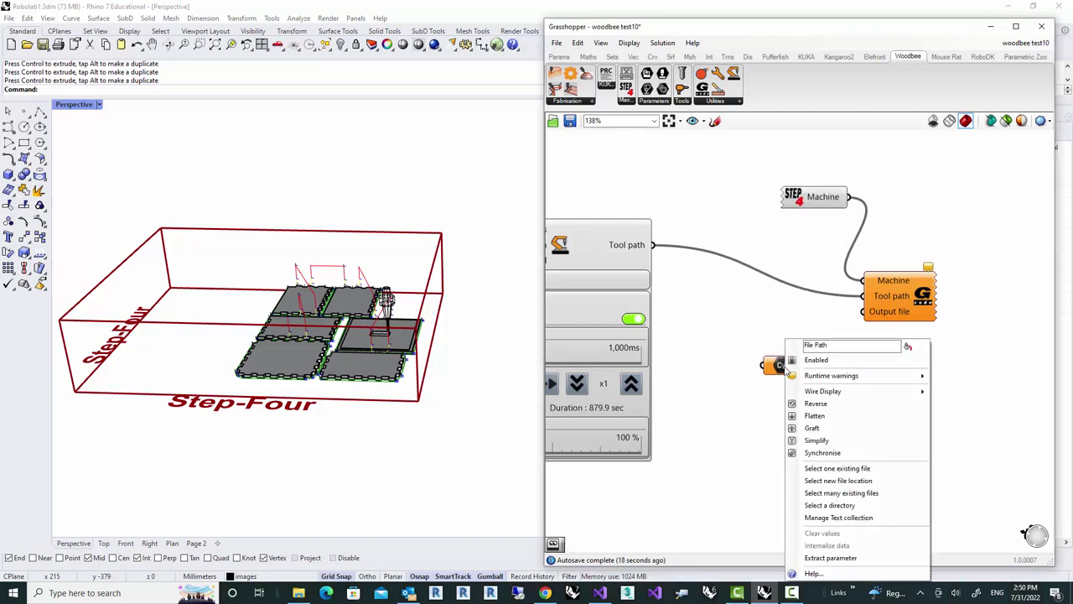
Create a new empty text document in the grasshopper files folder.
left_click(833, 481)
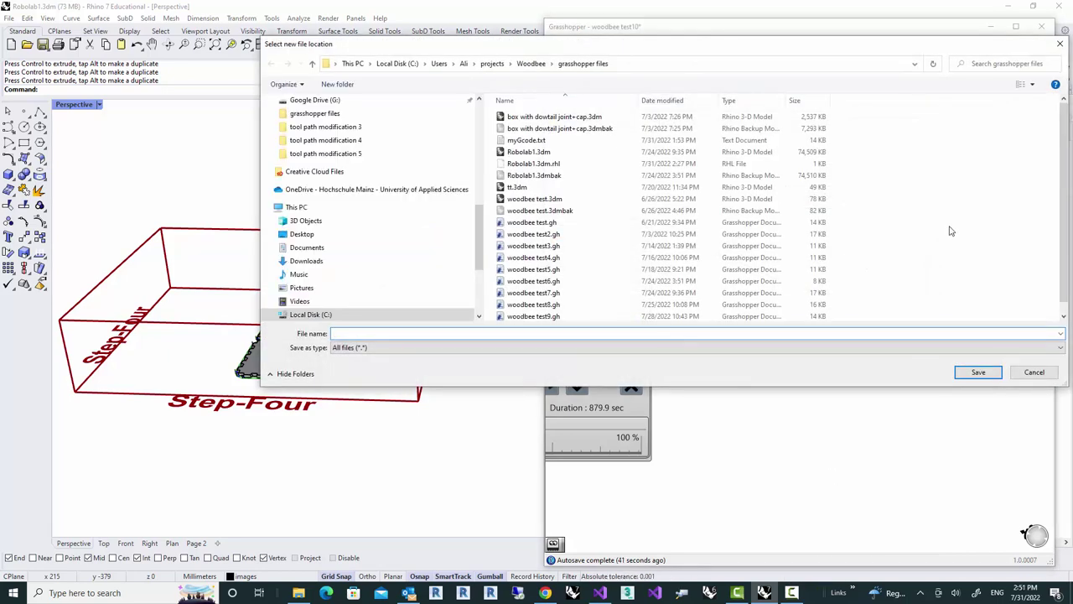
right_click(918, 182)
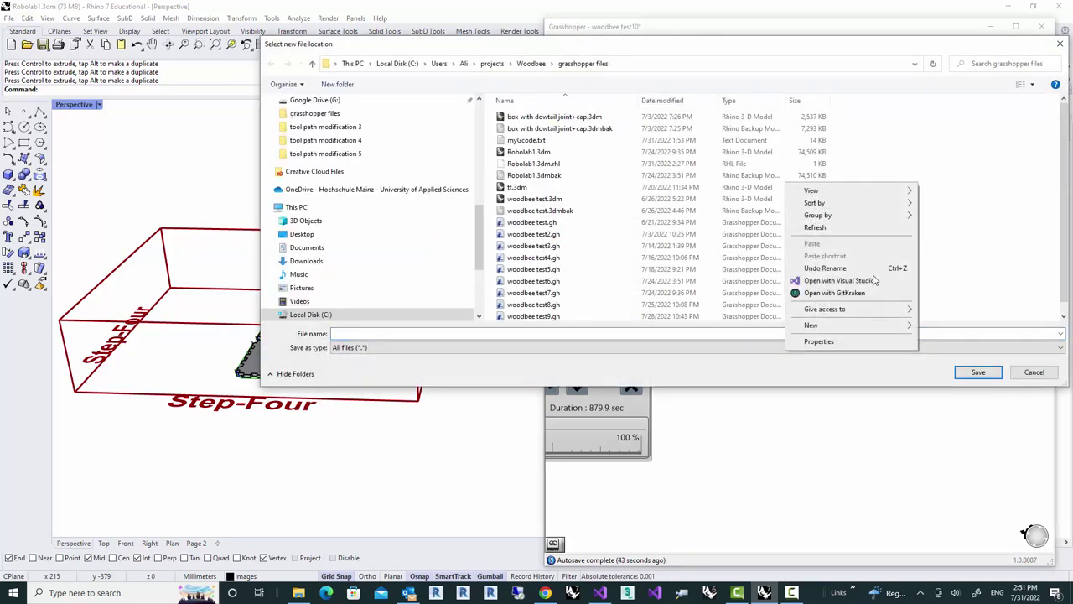
mouse_move(857, 331)
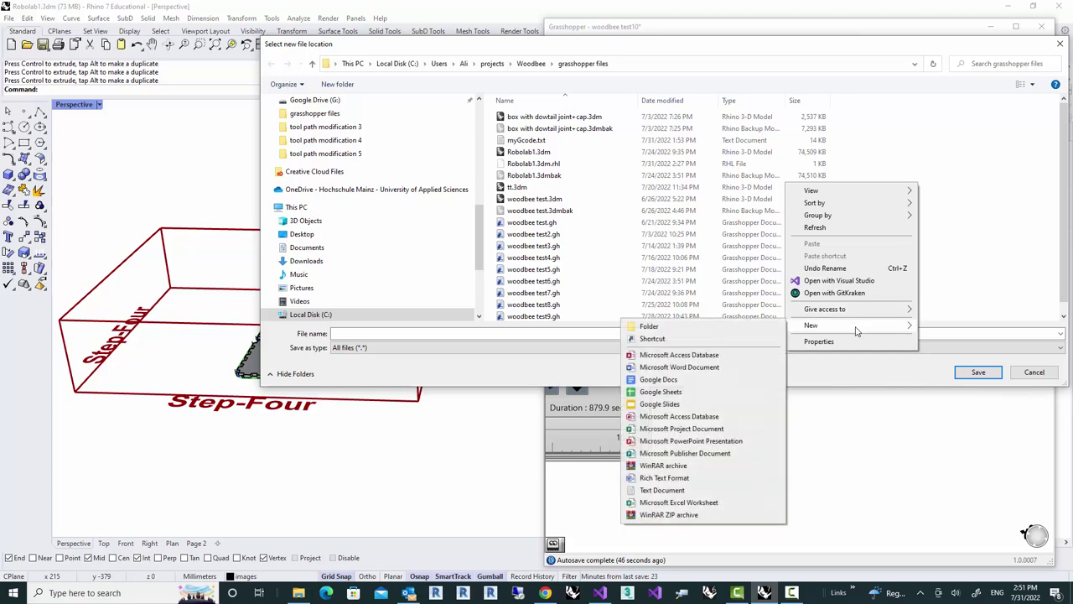
left_click(672, 491)
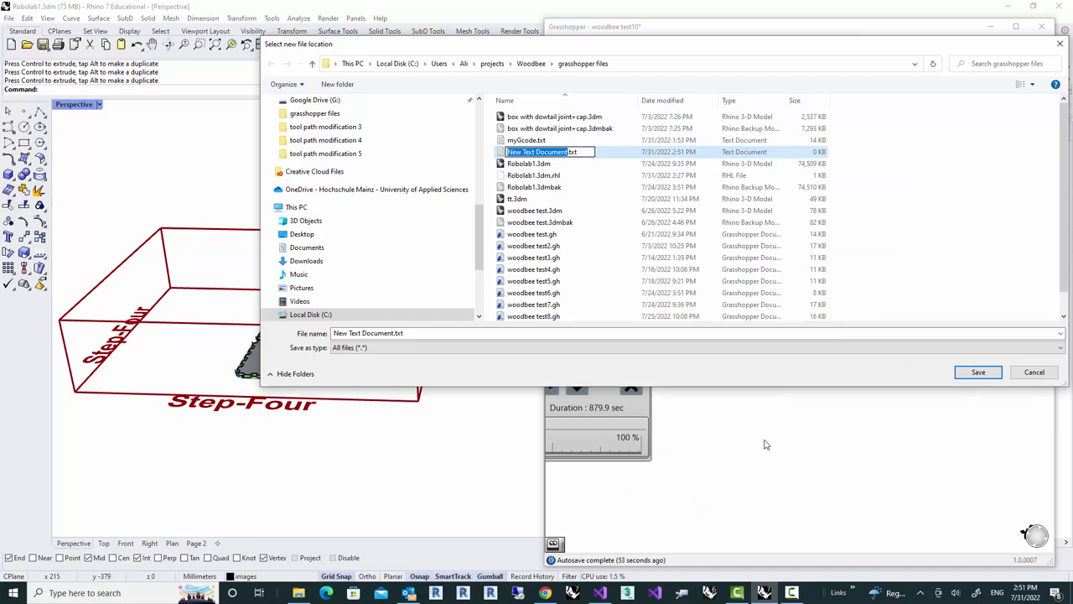
Name the new file roughCutGCode.txt and save it as the File Path target.
type("roughtCu")
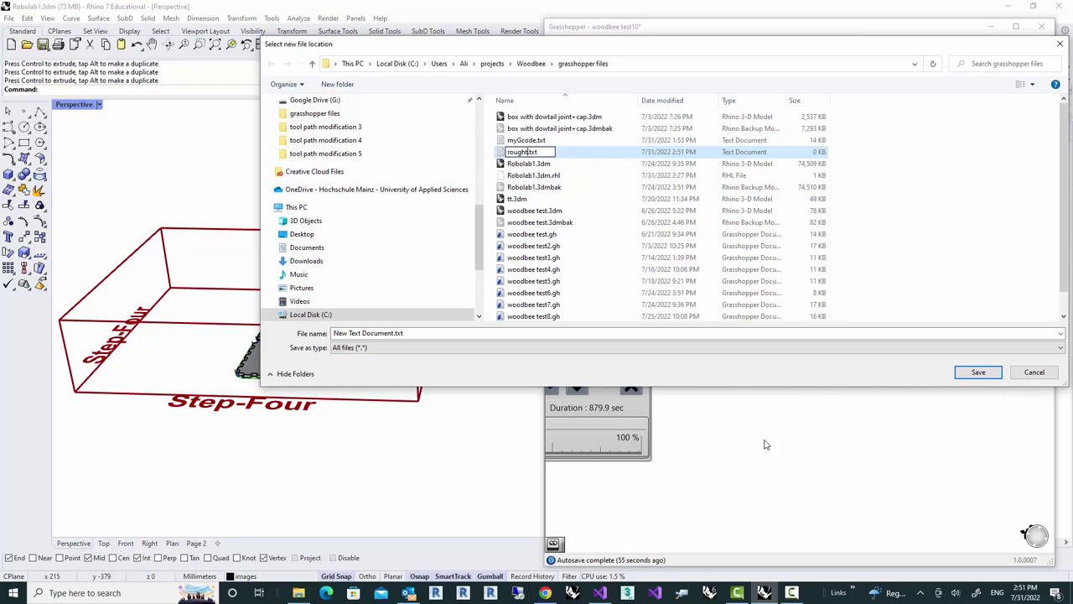
type("t")
key("Left")
key("Left")
key("Left")
key("BackSpace")
type("Gcode")
key("Left")
key("Left")
key("Left")
key("Left")
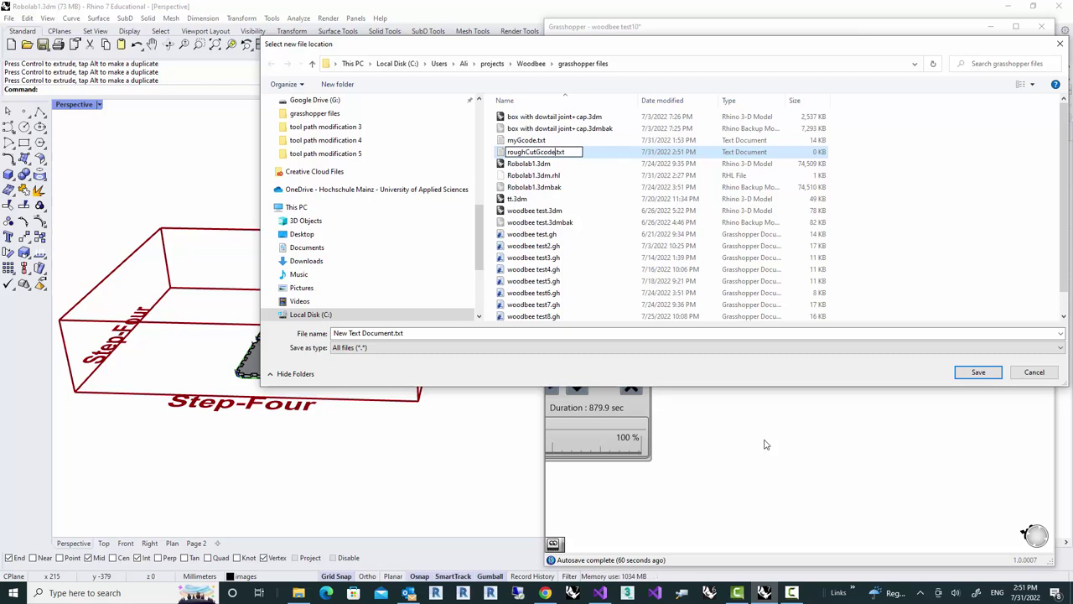
key("Delete")
type("C")
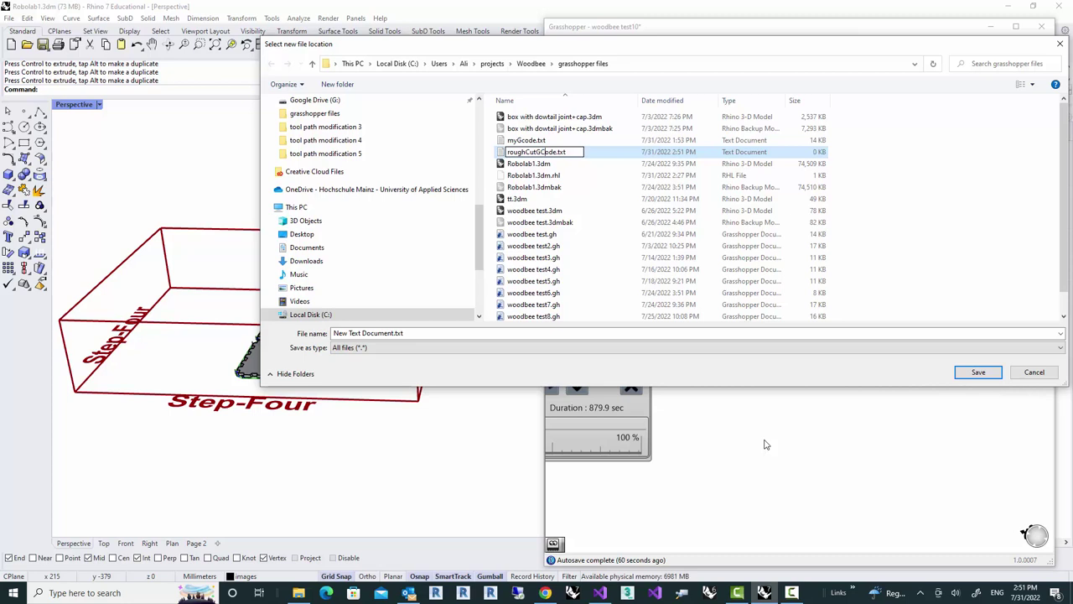
key("Return")
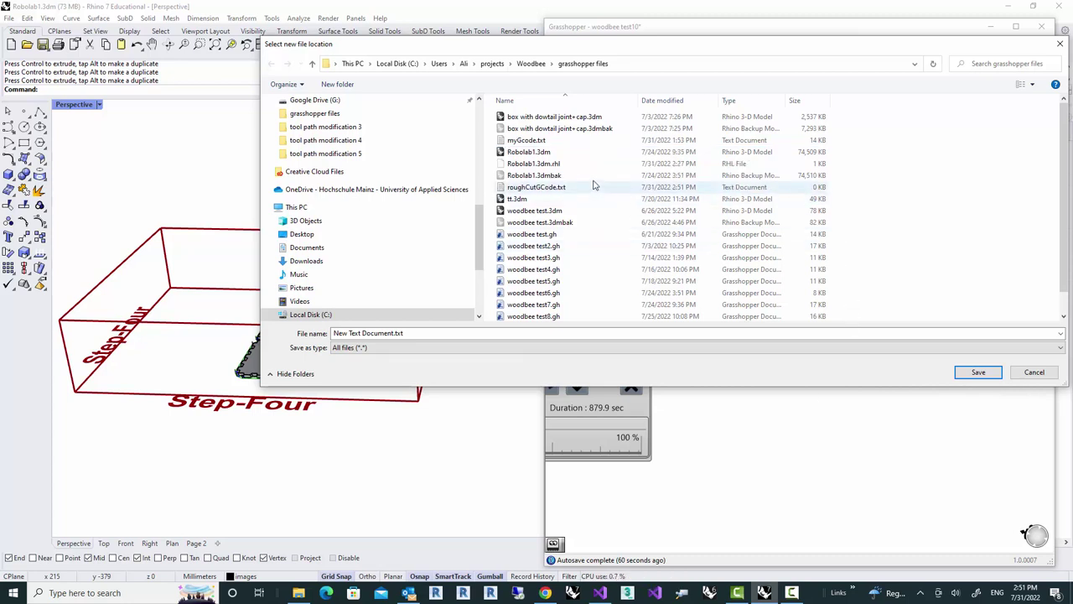
left_click(557, 188)
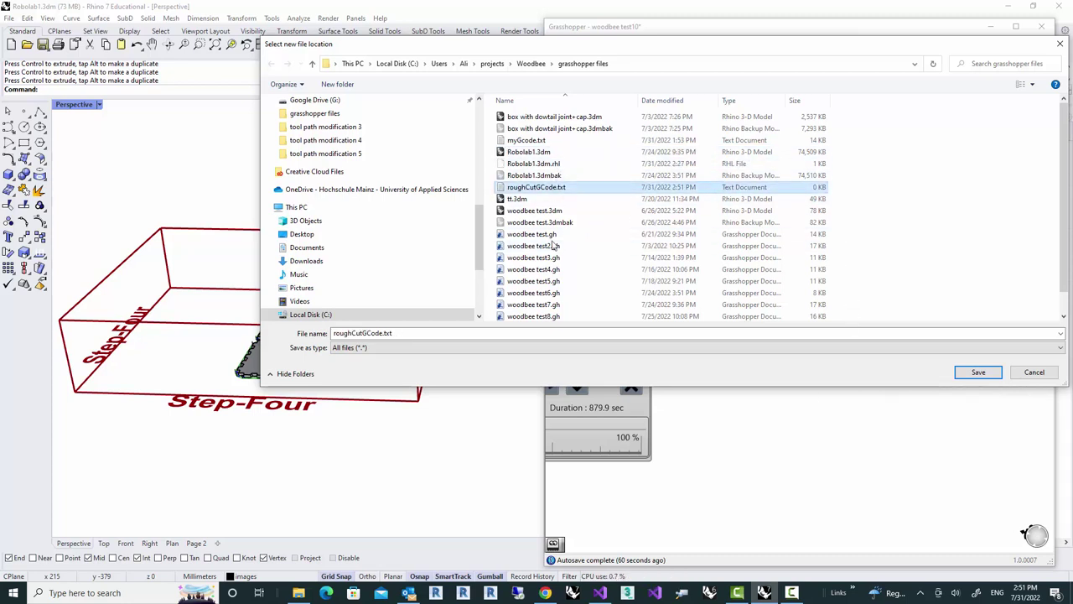
left_click(978, 372)
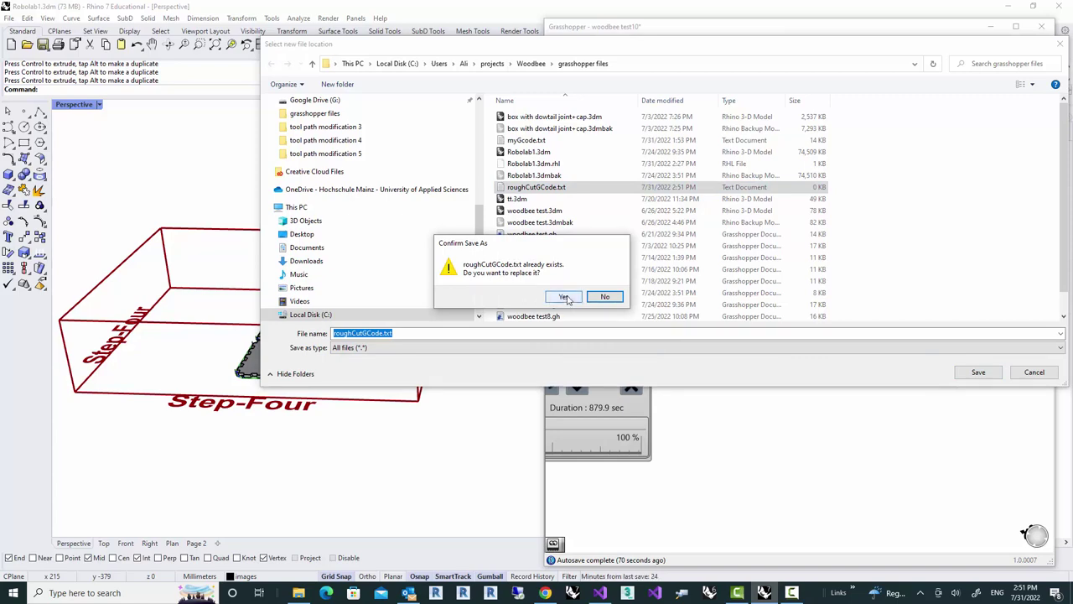
Confirm replacing the file and wire the File Path into the exporter's Output file input.
left_click(565, 296)
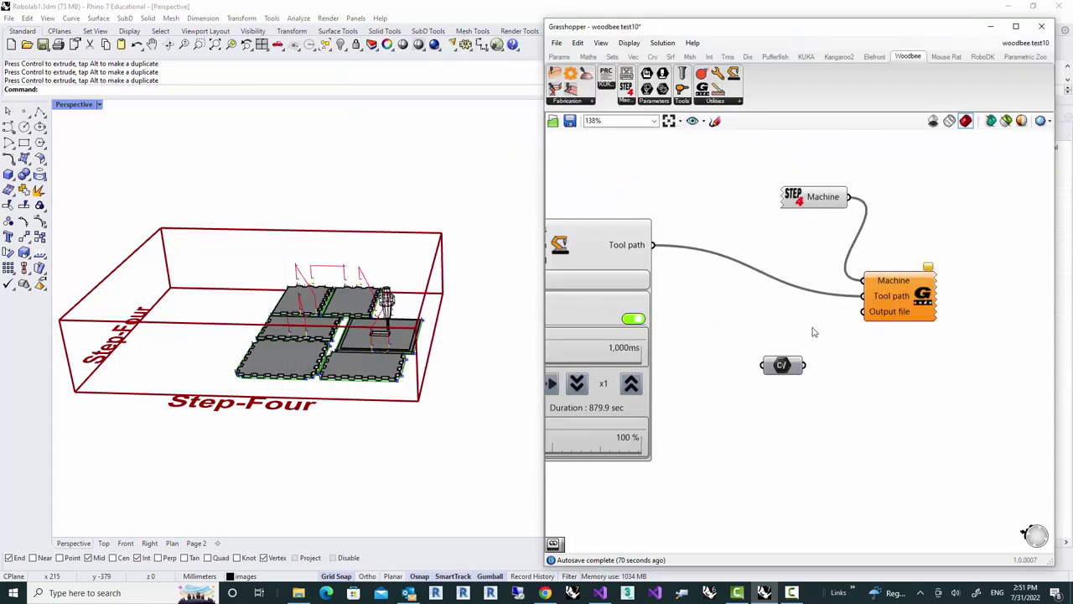
left_click_drag(805, 366, 859, 313)
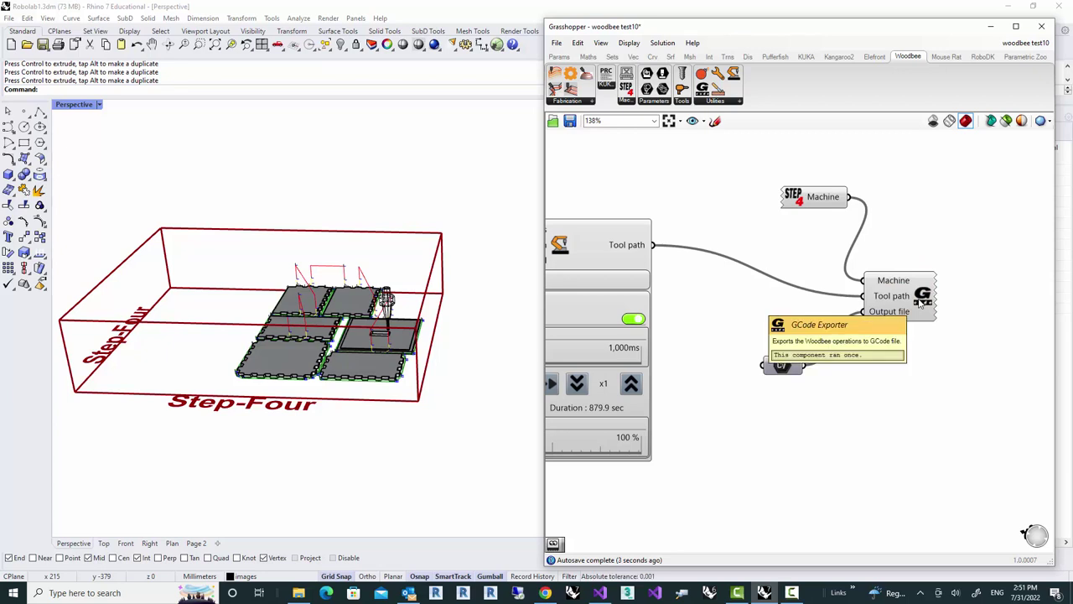
mouse_move(799, 366)
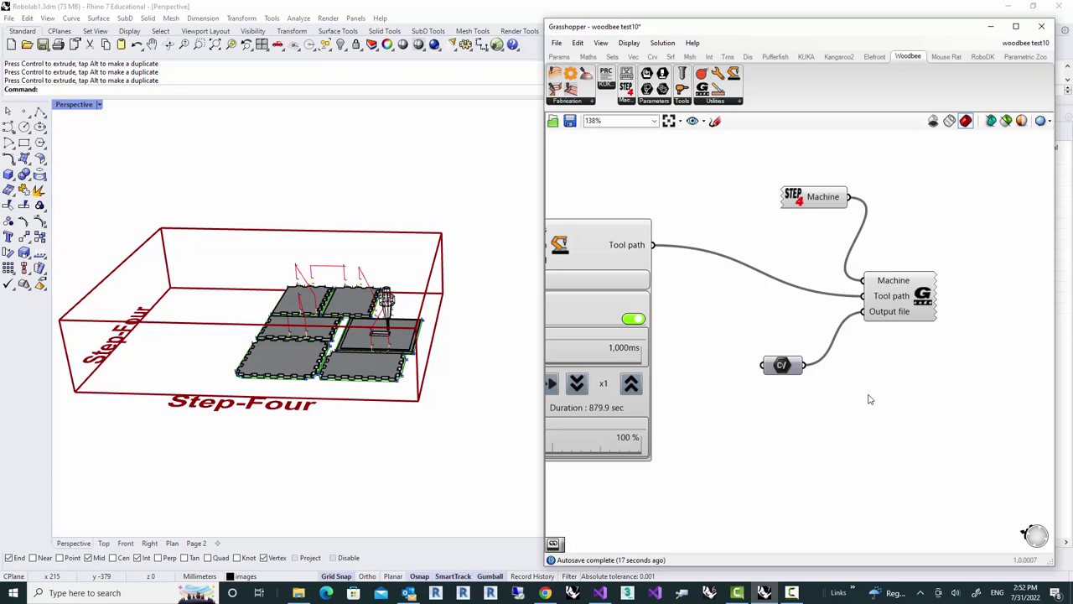
Add a Read File component fed by the roughCutGCode.txt File Path.
double_click(886, 400)
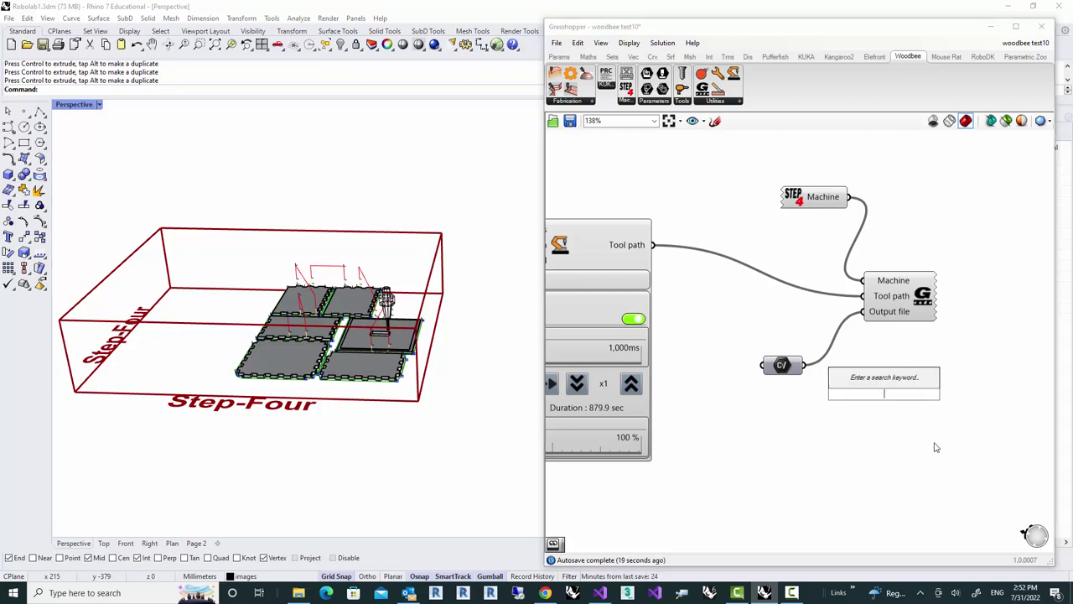
type("rea")
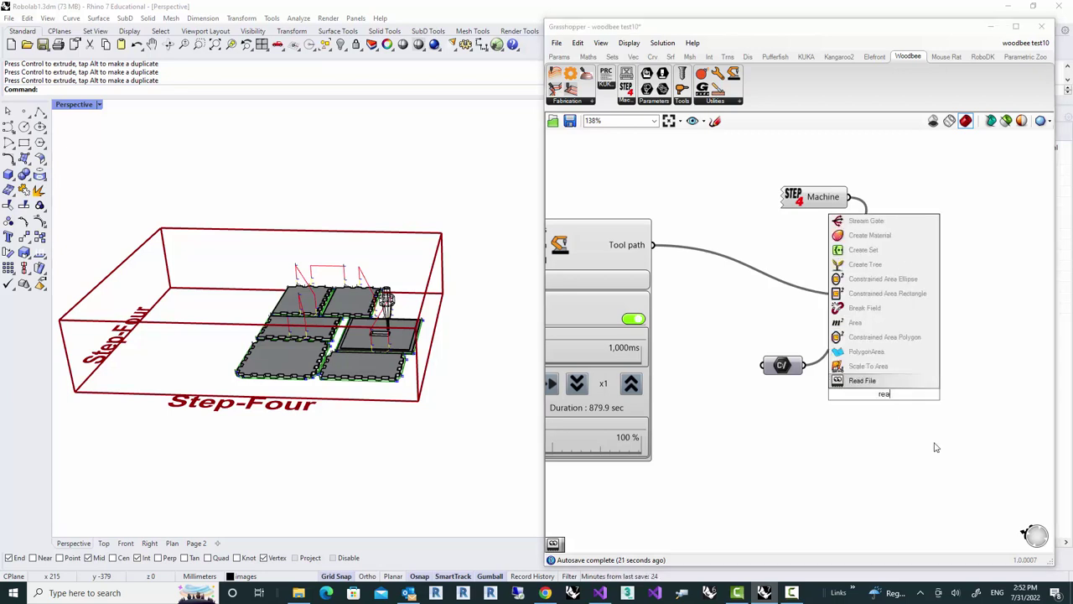
key("Return")
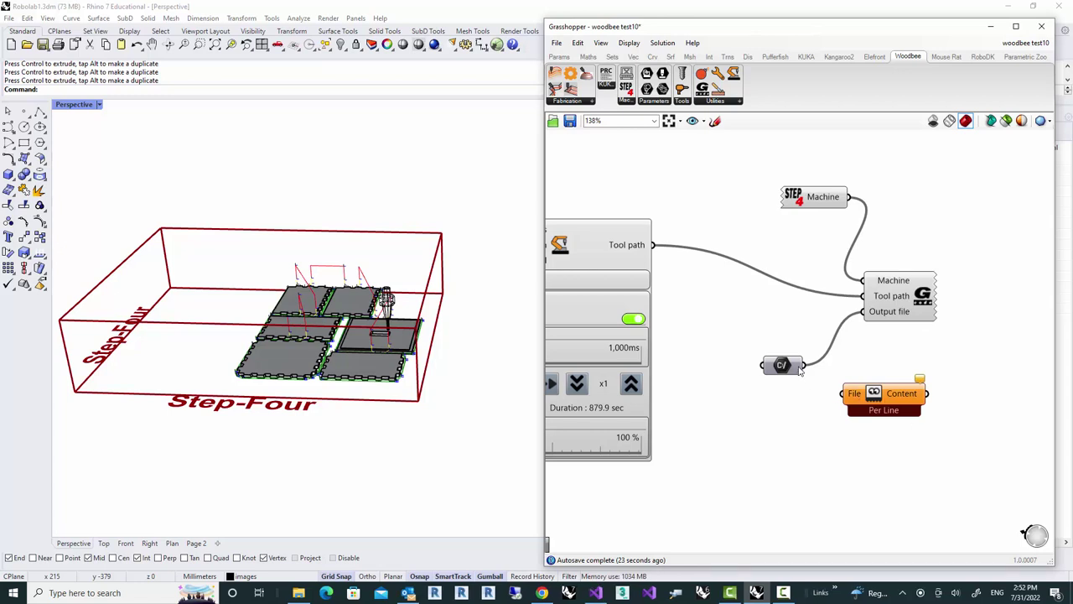
left_click_drag(803, 365, 842, 393)
Add a Panel showing Read File's Content output.
right_click_drag(920, 450, 800, 433)
double_click(924, 409)
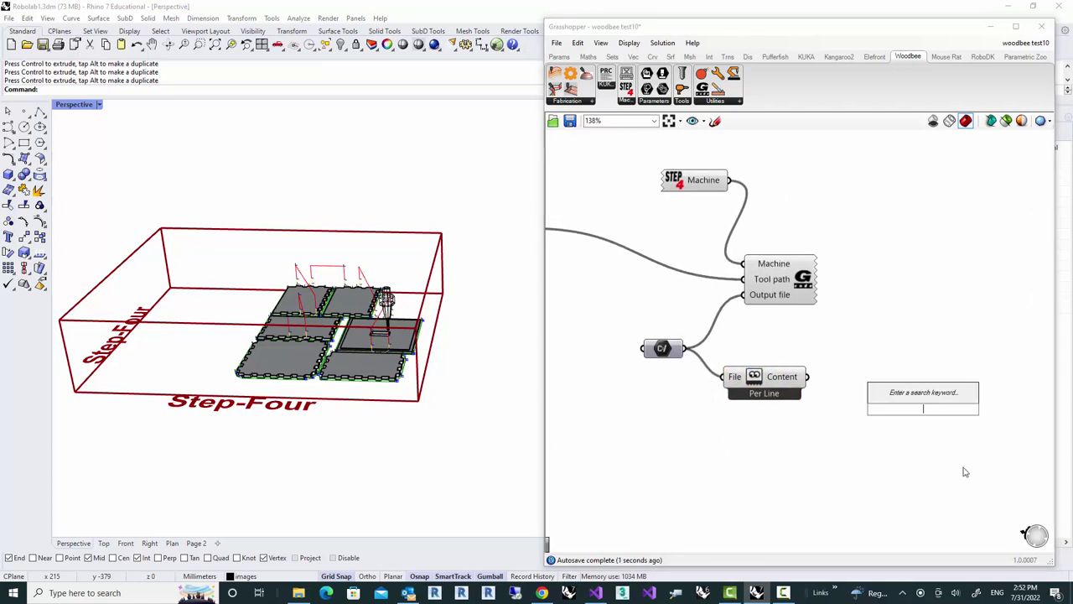
type("panel")
key("Return")
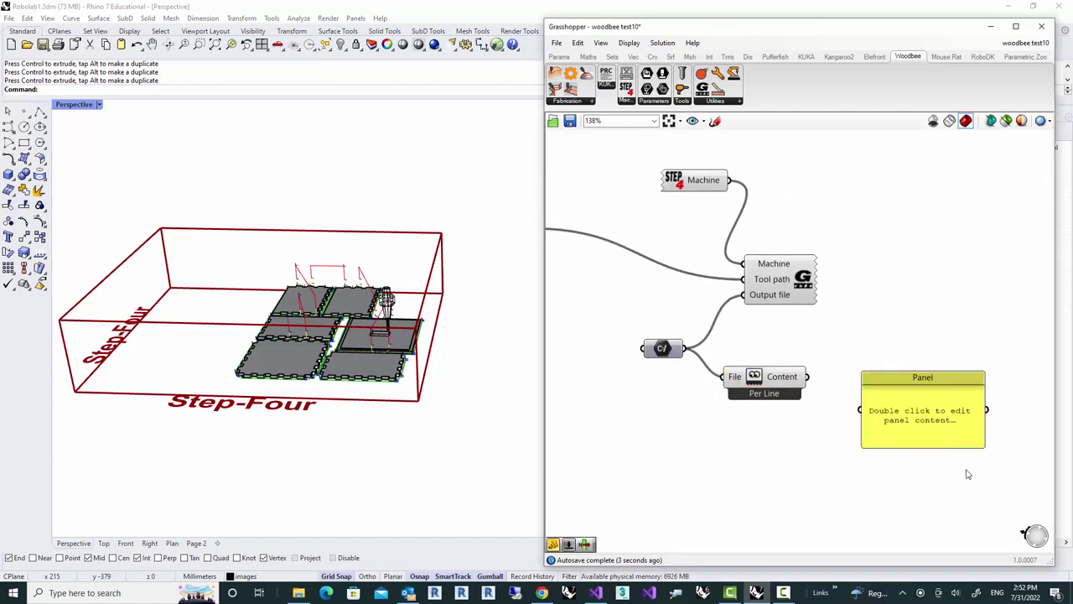
left_click_drag(866, 401, 808, 378)
Widen and lengthen the Panel to show full G-code lines up to line 20.
right_click_drag(980, 434, 855, 365)
left_click_drag(855, 365, 981, 362)
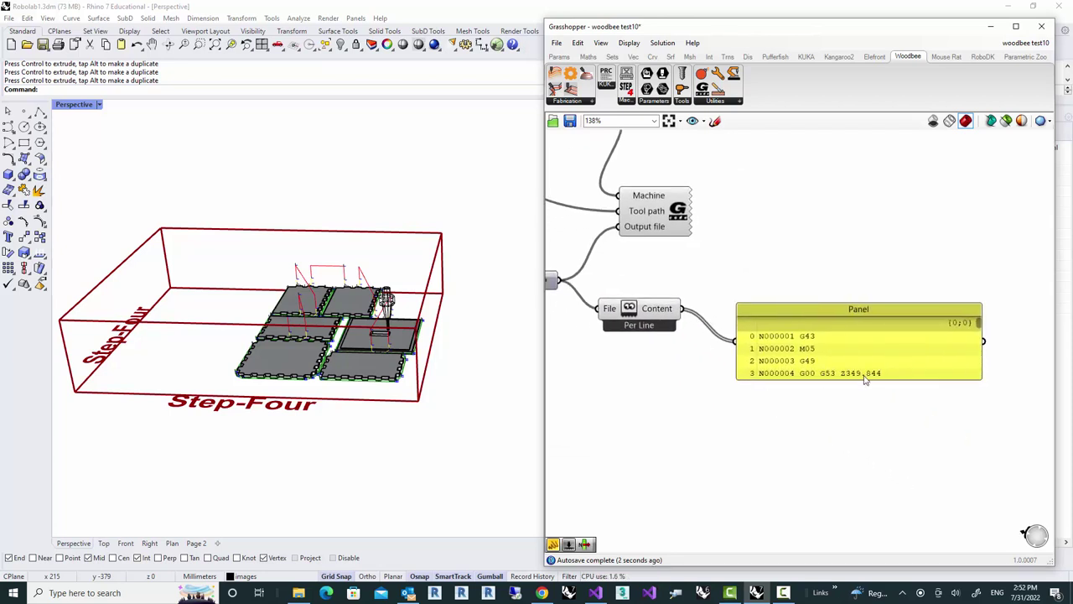
left_click_drag(862, 387, 863, 491)
scroll(855, 483, "down", 2)
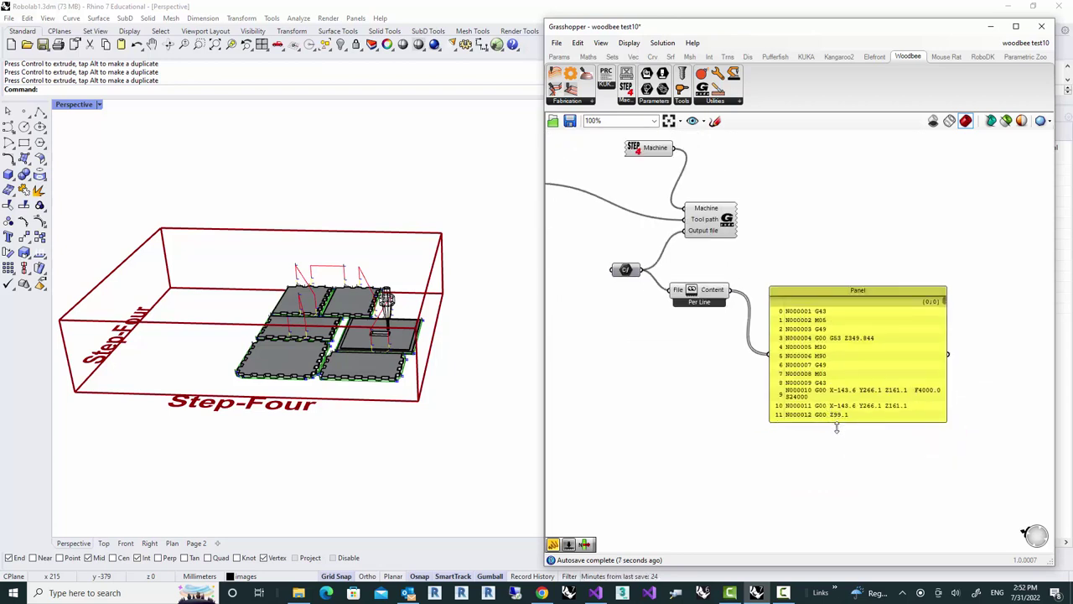
left_click_drag(837, 427, 839, 502)
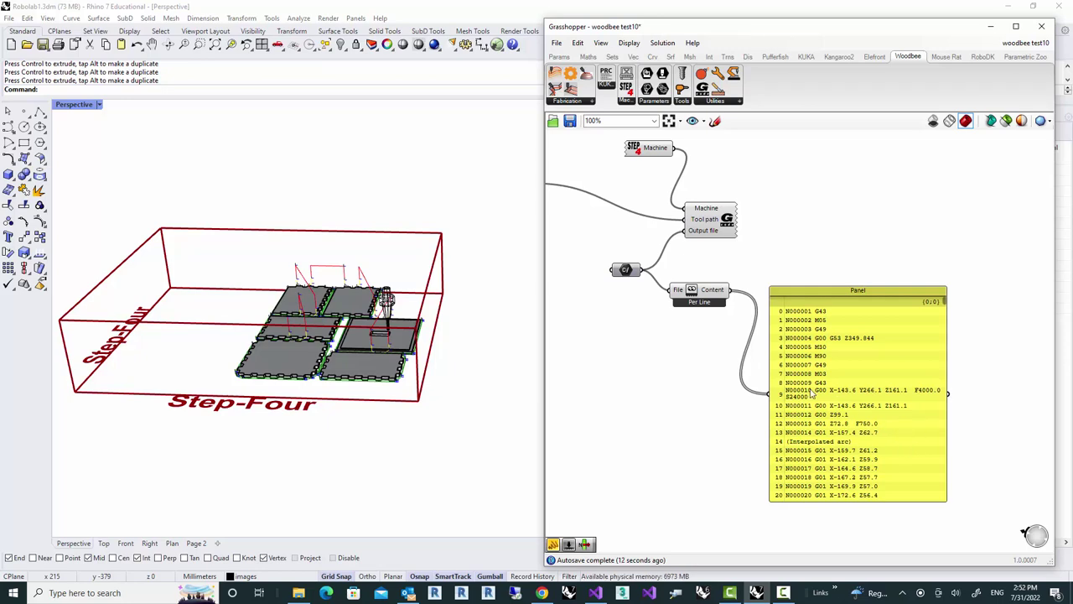
right_click_drag(759, 365, 822, 401)
right_click_drag(750, 391, 743, 350)
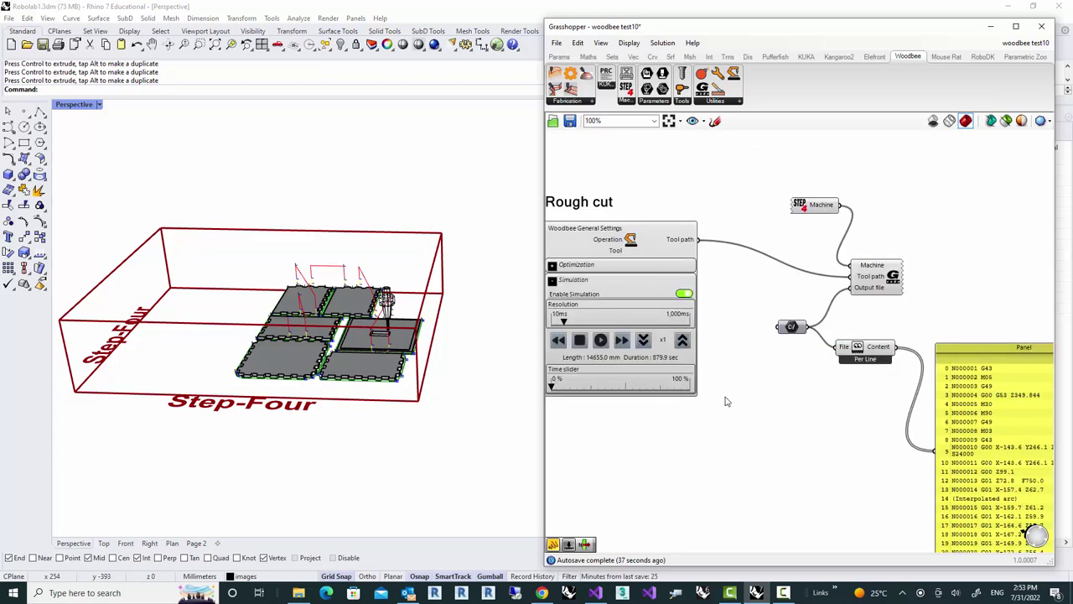
scroll(751, 394, "down", 2)
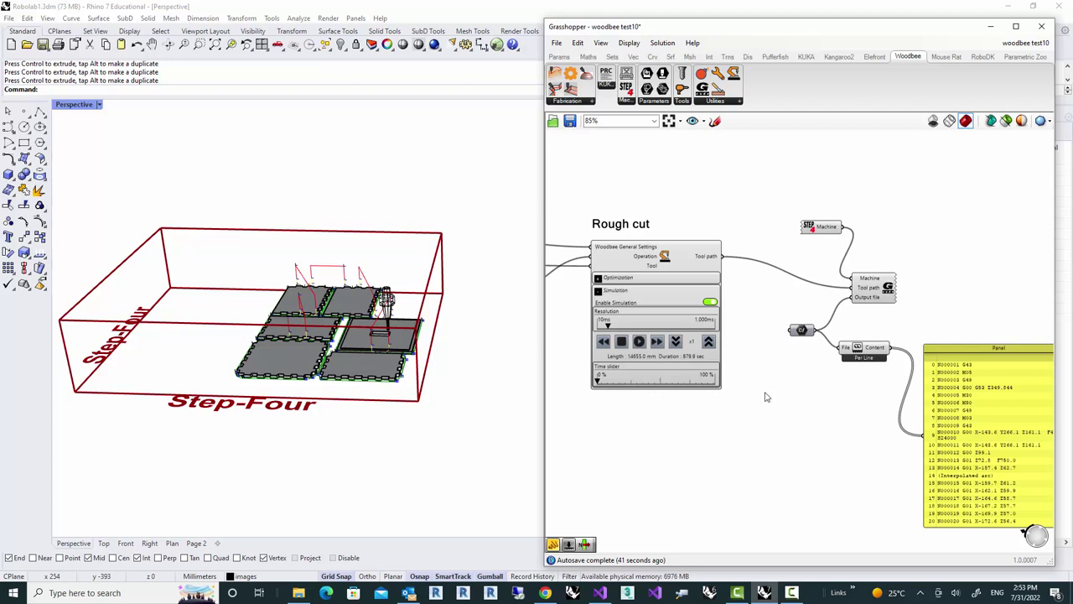
right_click_drag(766, 392, 752, 394)
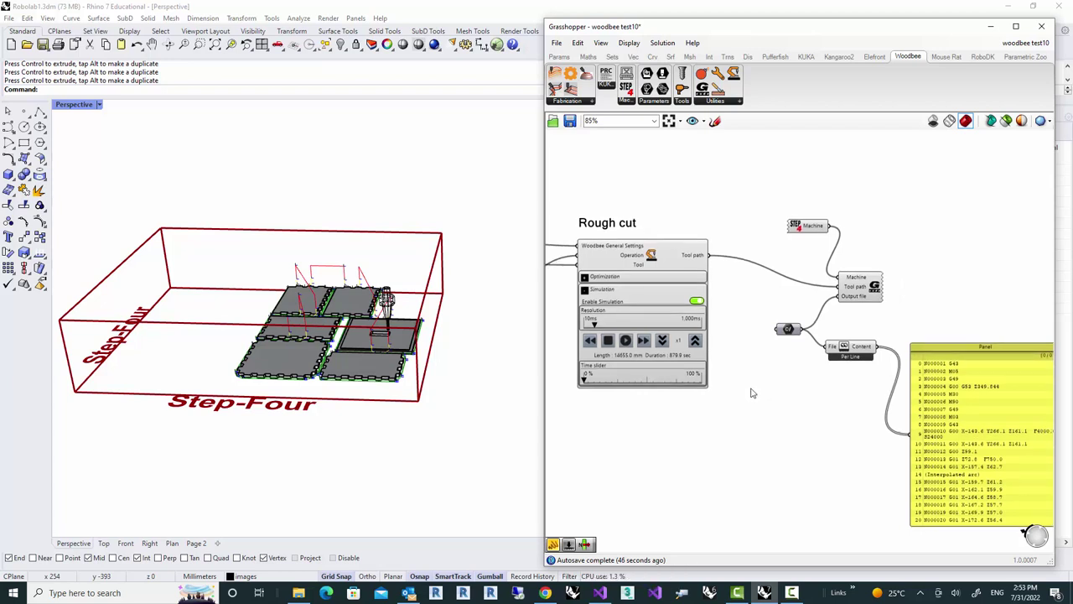